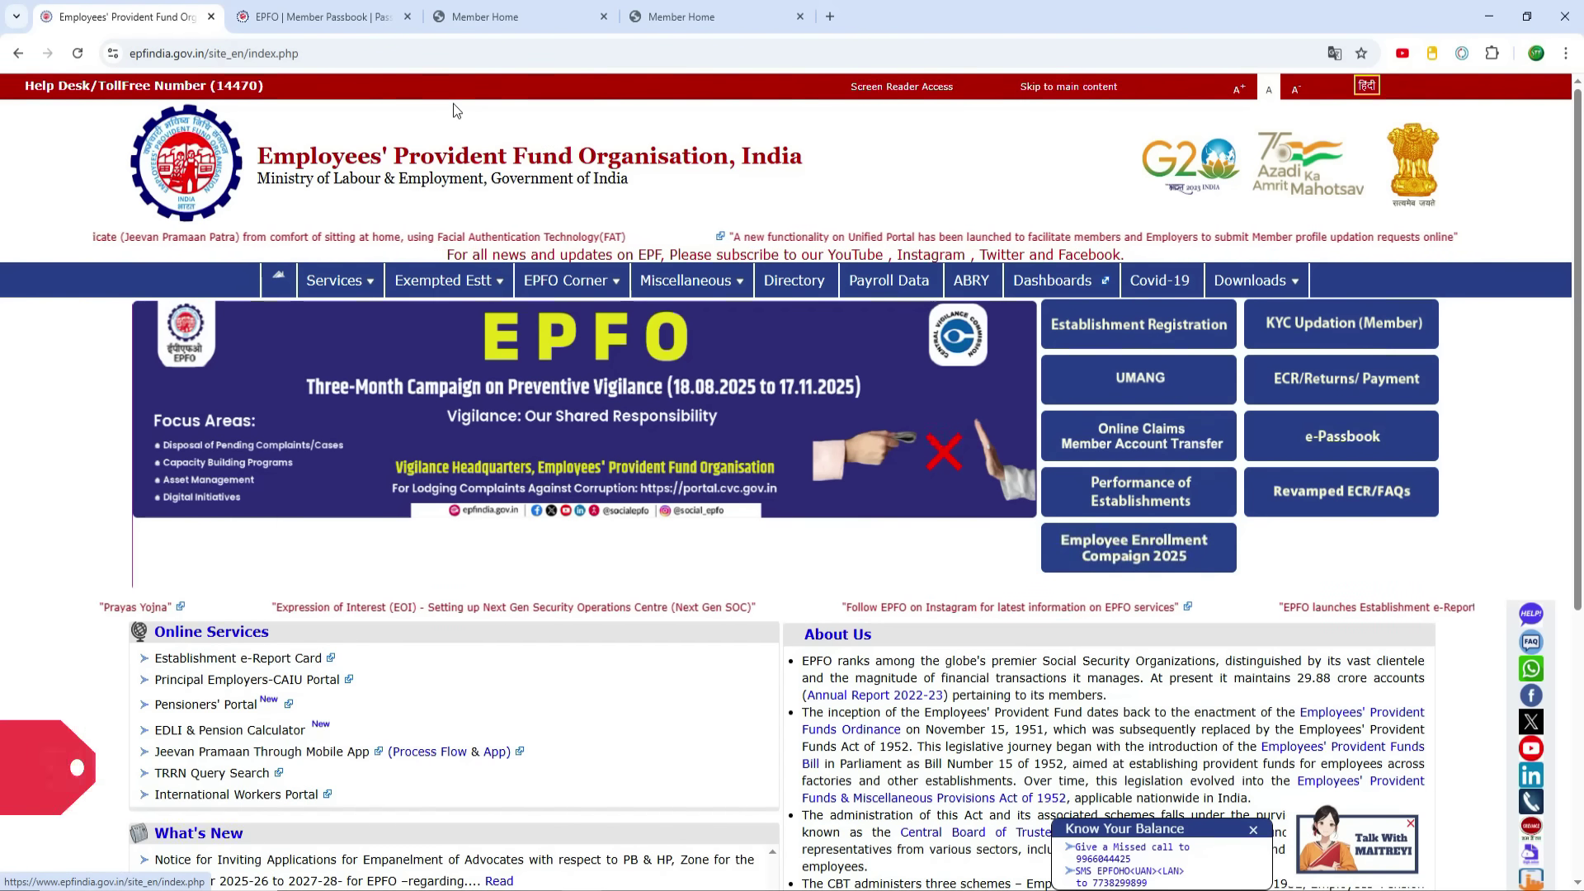
Open the UAN member portal and sign in with the UAN, account password and one-time password, dismissing the password-saving prompt
{"action": "left_click", "coordinate": [1343, 345]}
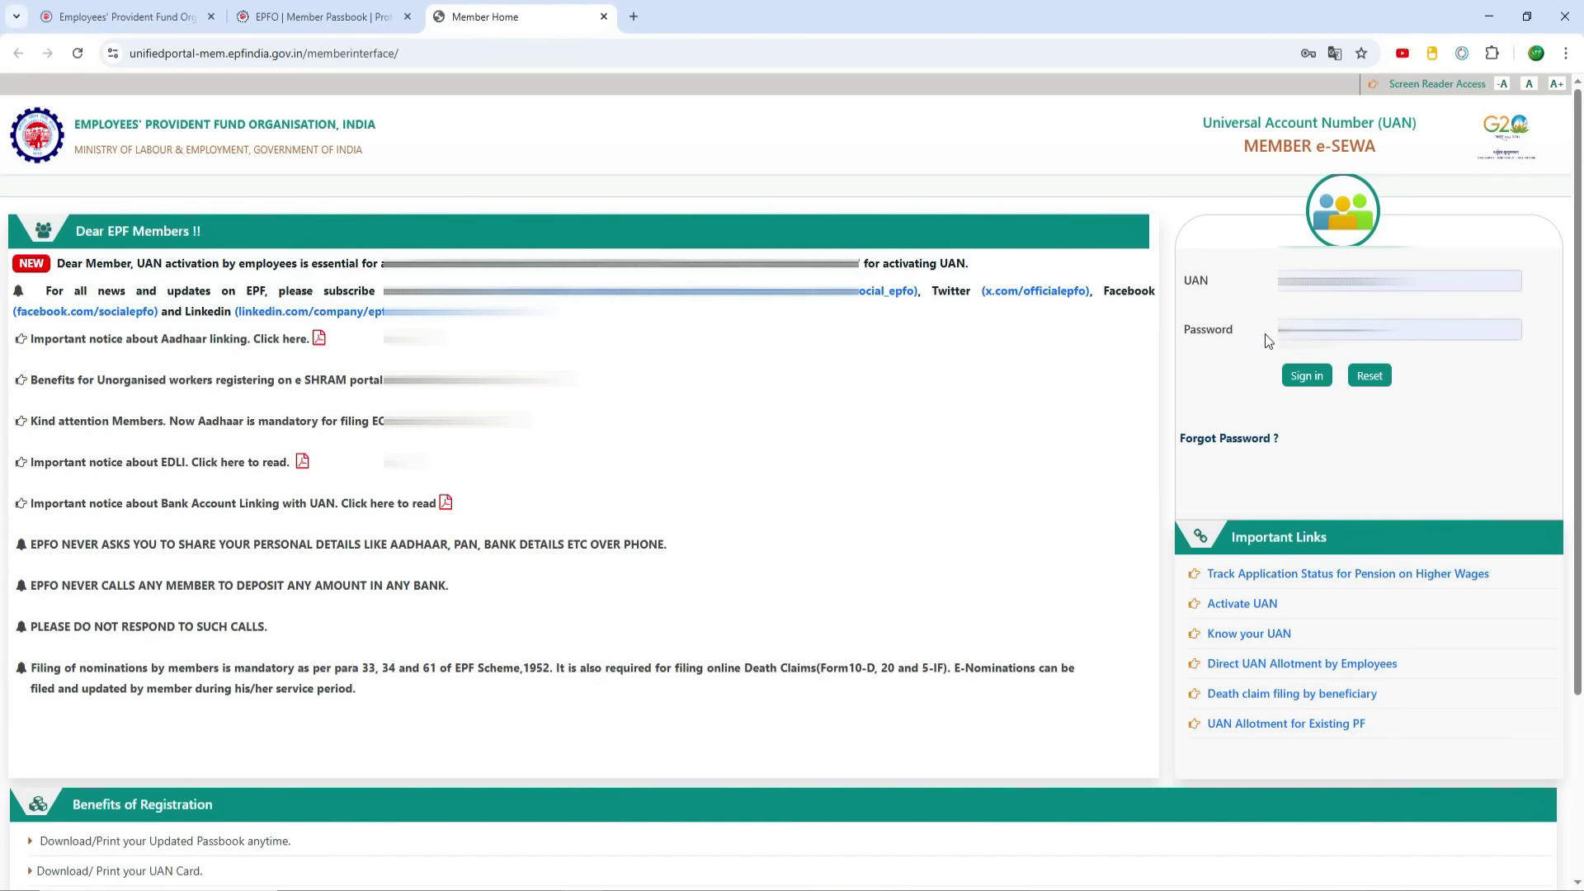
{"action": "left_click", "coordinate": [1307, 376]}
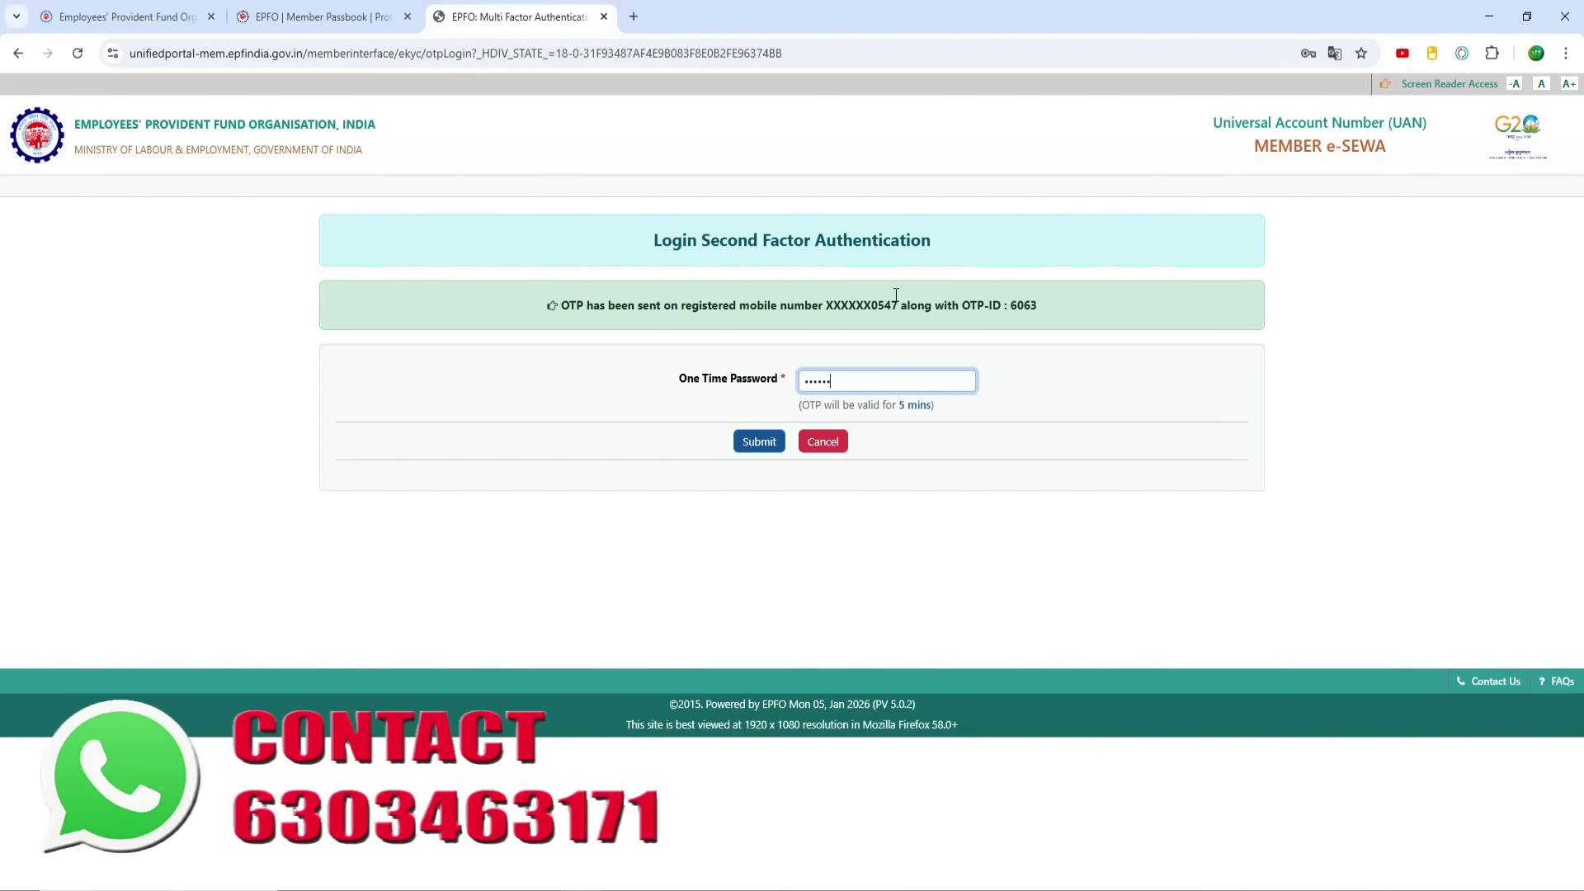
{"action": "left_click", "coordinate": [757, 443]}
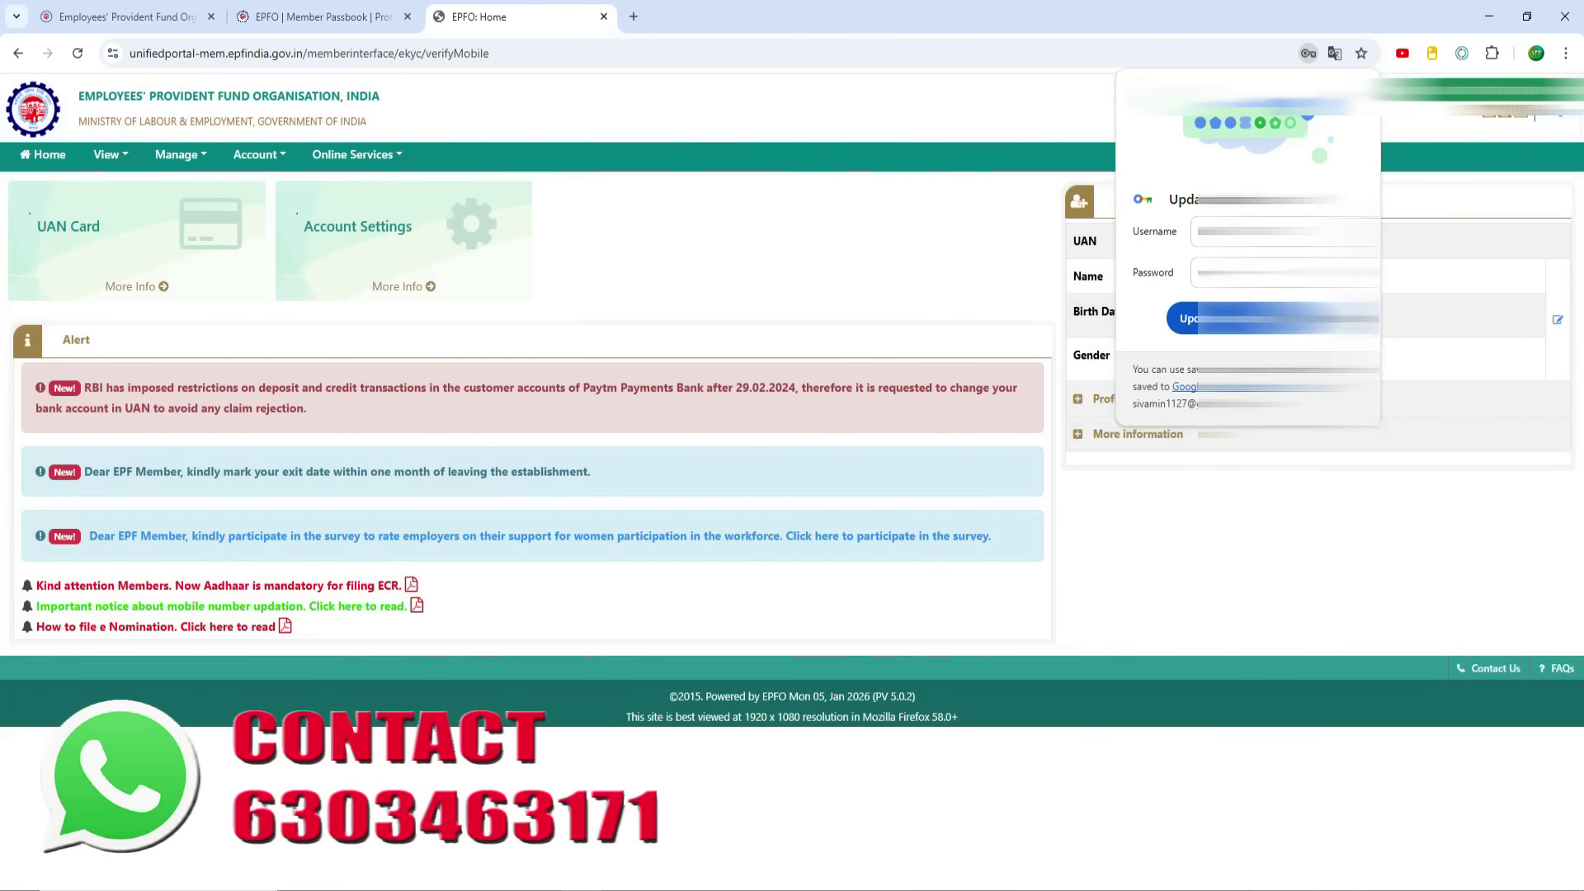
{"action": "left_click", "coordinate": [973, 322]}
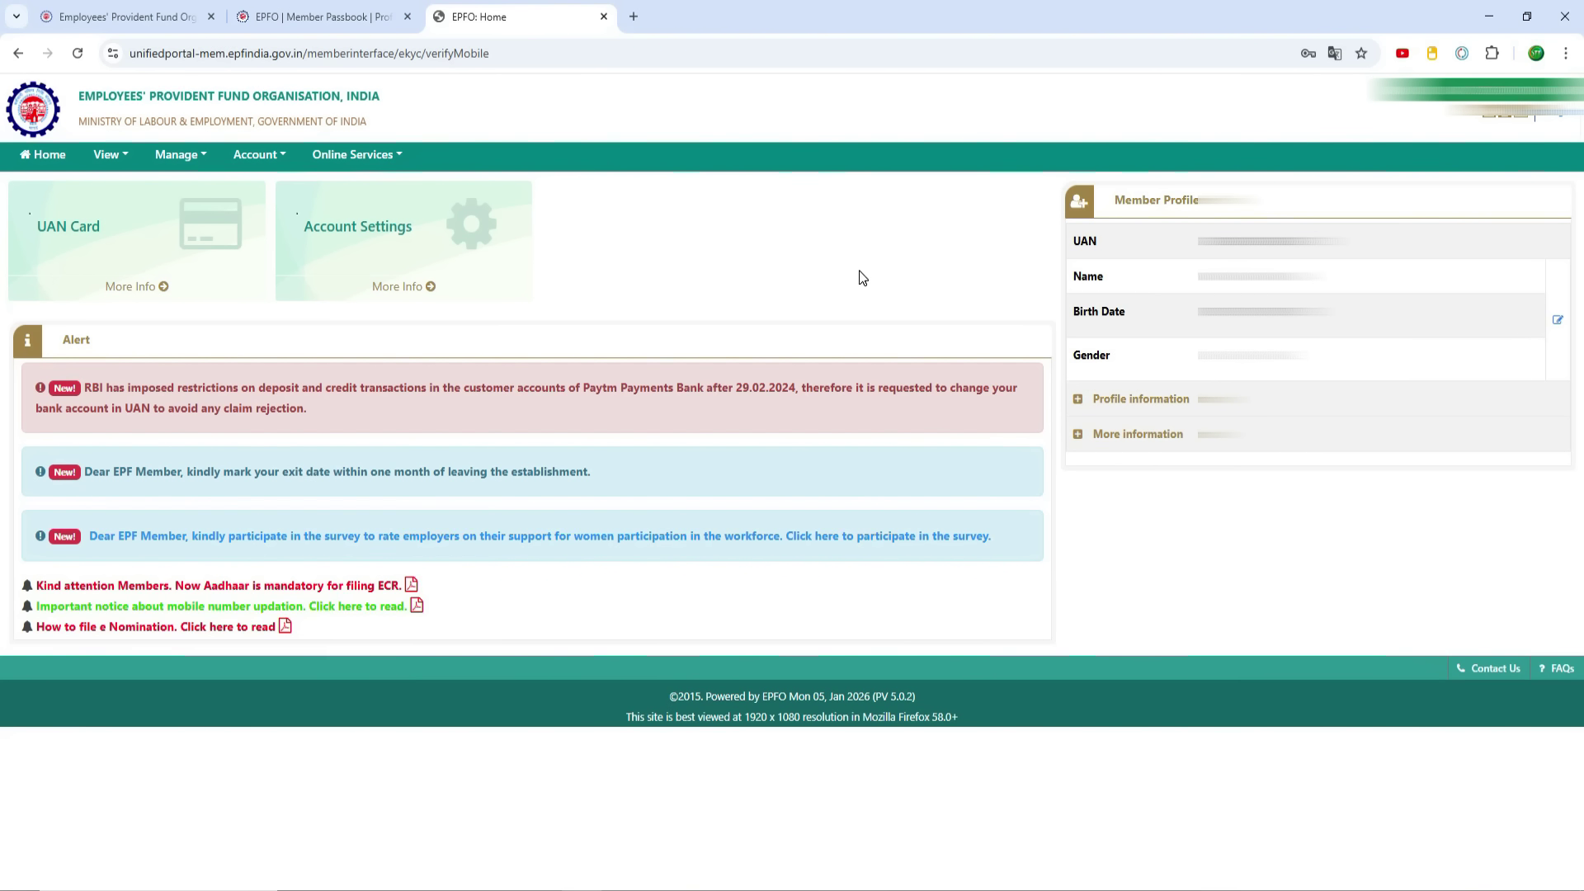
View the EPF Contribution Summary on the Member Passbook site's home page
{"action": "left_click", "coordinate": [107, 154]}
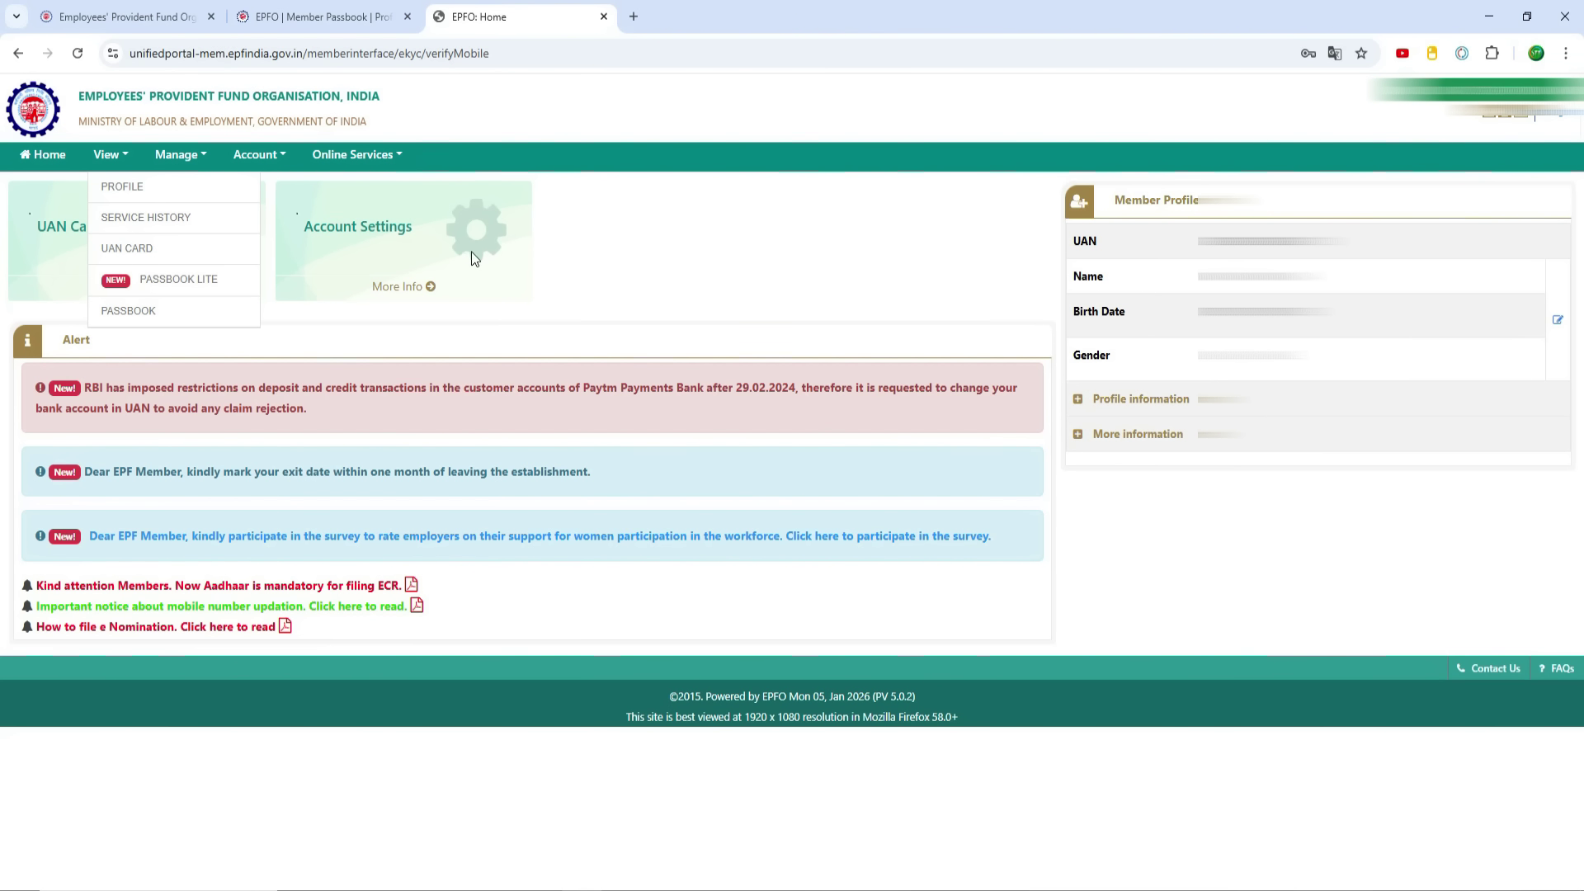
{"action": "left_click", "coordinate": [289, 15]}
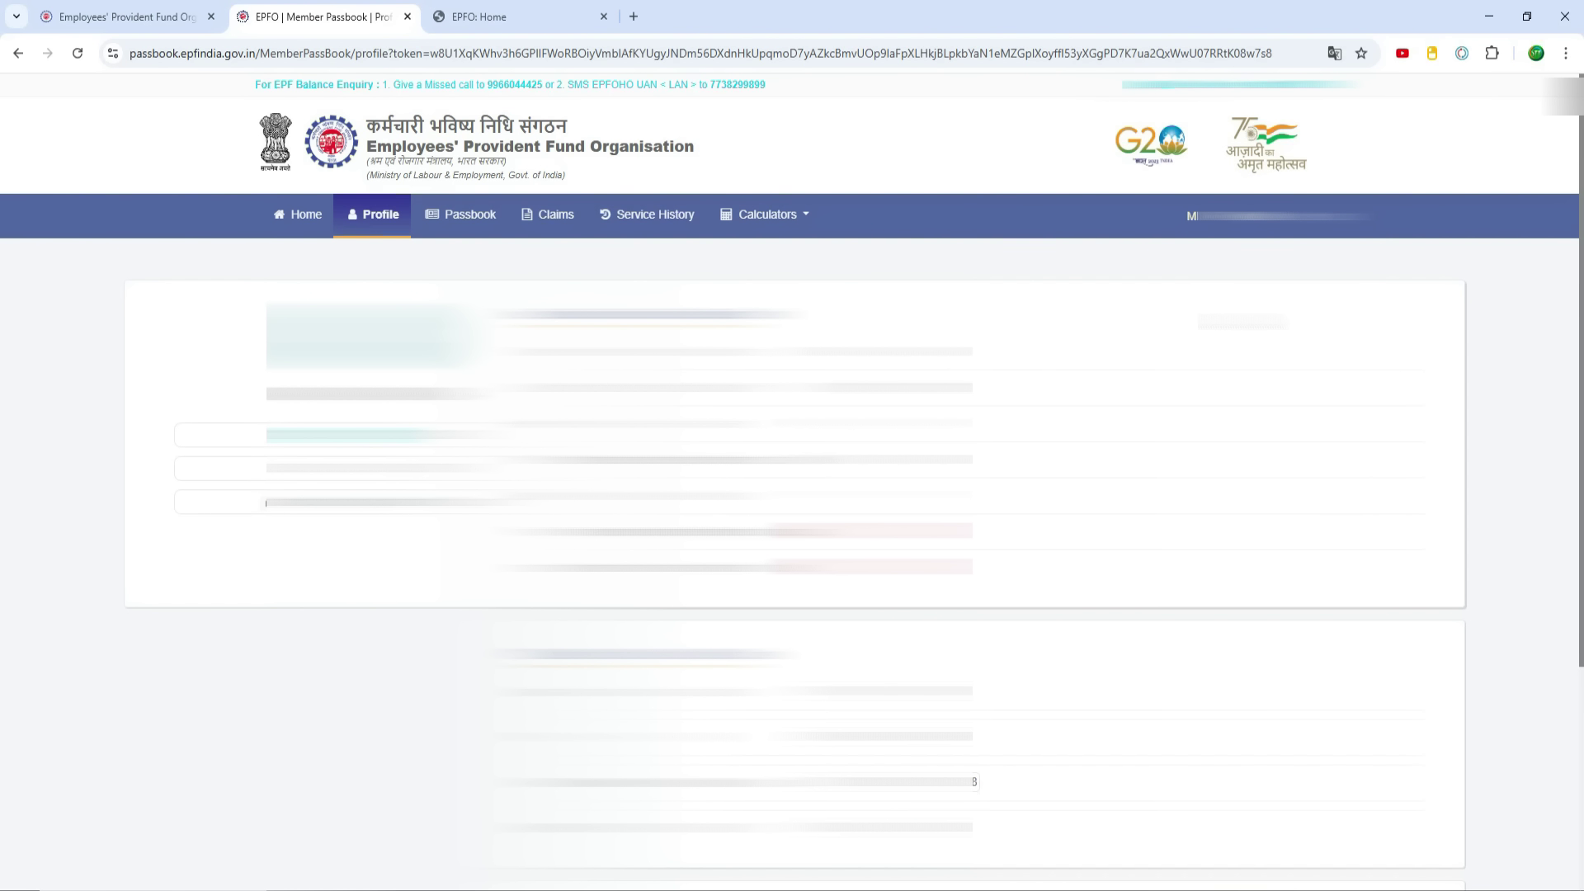
{"action": "left_click", "coordinate": [316, 226]}
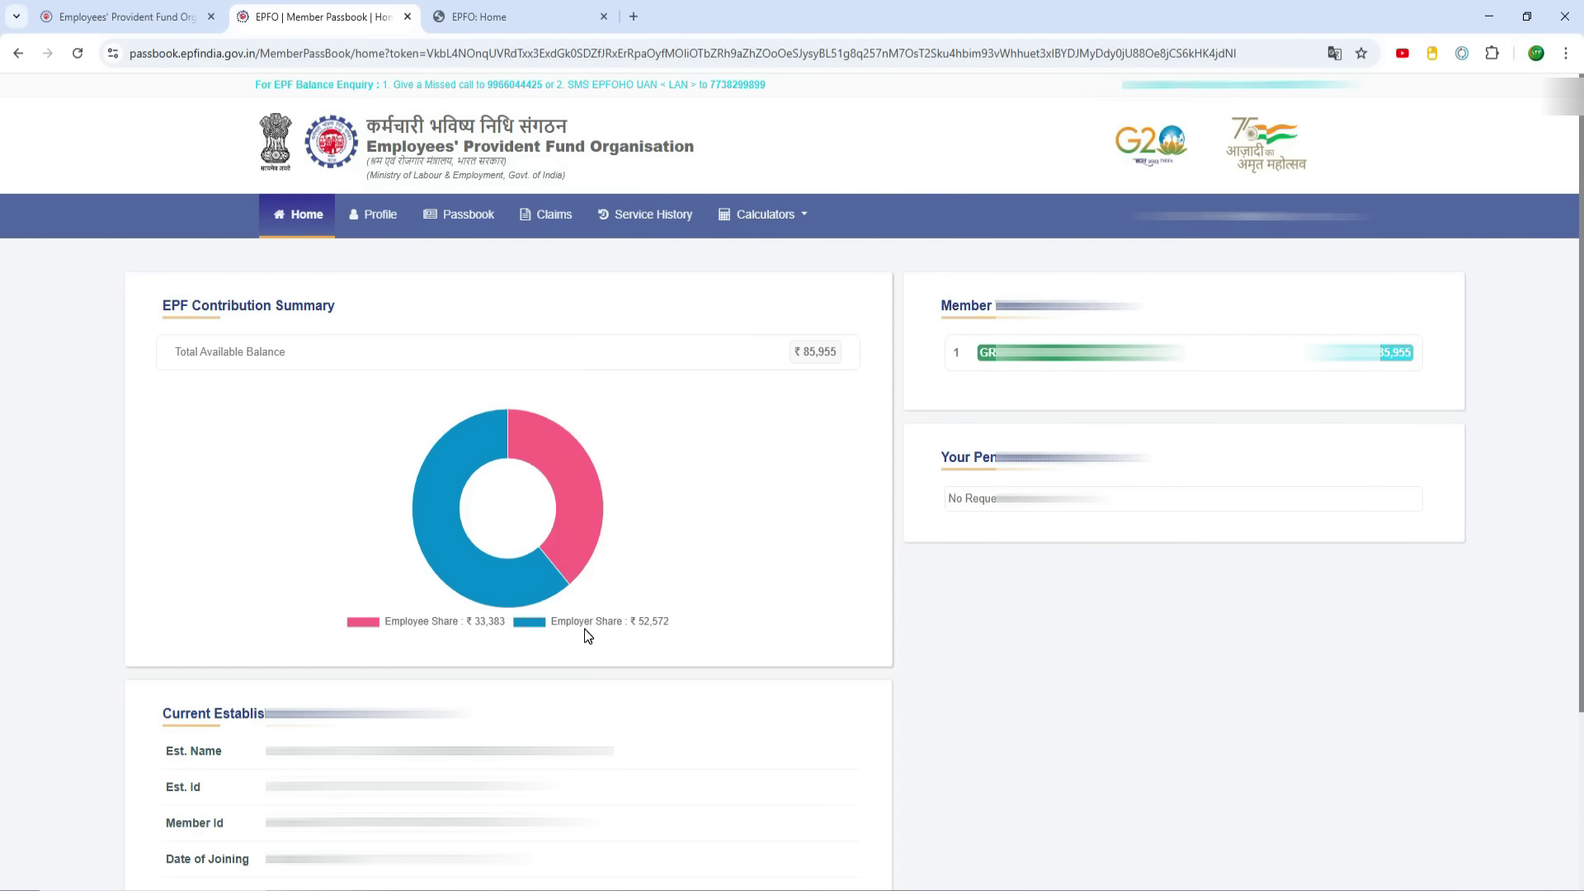
Examine the closing employee and employer shares in the 2025 Year Wise Passbook Summary
{"action": "left_click", "coordinate": [464, 227]}
{"action": "scroll", "coordinate": [1221, 585], "scroll_direction": "down", "scroll_amount": 7}
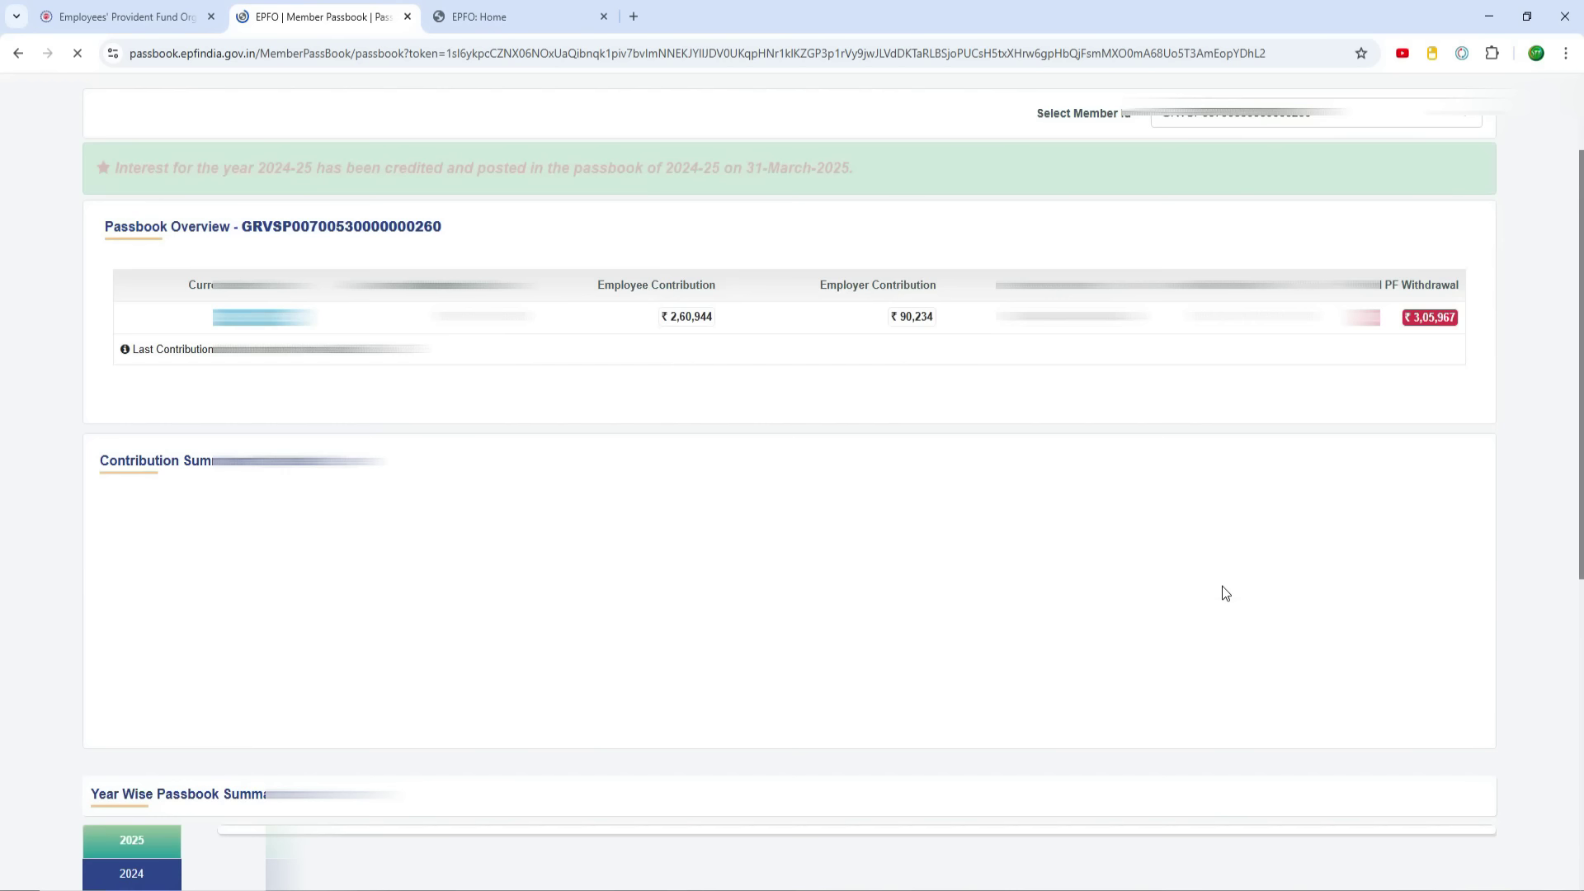
{"action": "scroll", "coordinate": [1217, 571], "scroll_direction": "down", "scroll_amount": 2}
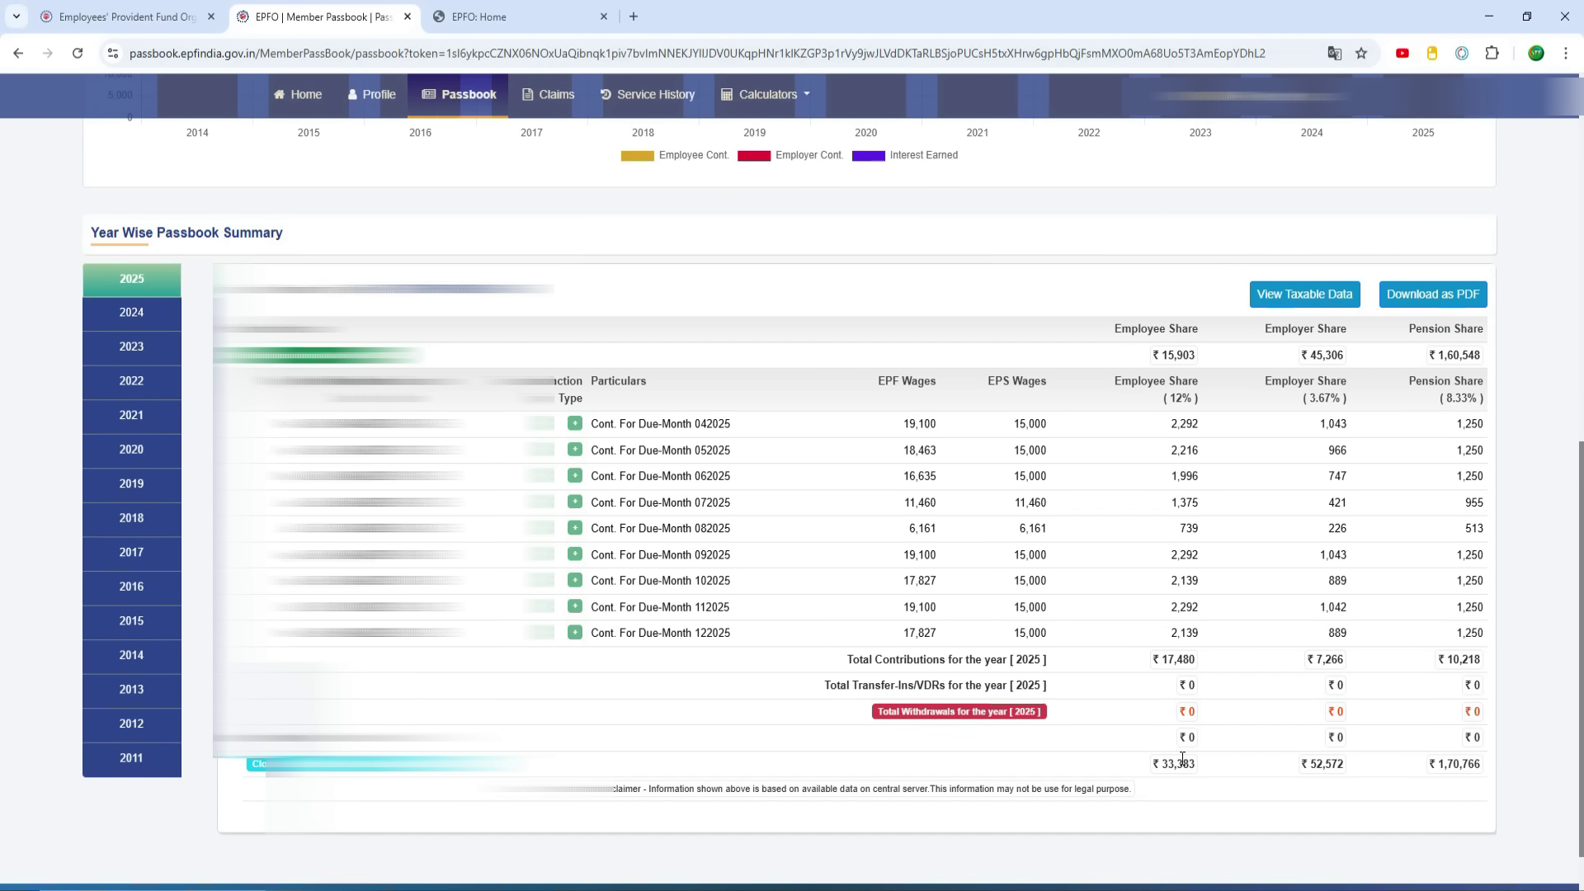
{"action": "double_click", "coordinate": [1342, 765]}
{"action": "left_click", "coordinate": [1406, 757]}
{"action": "left_click_drag", "start_coordinate": [1160, 764], "coordinate": [1225, 764]}
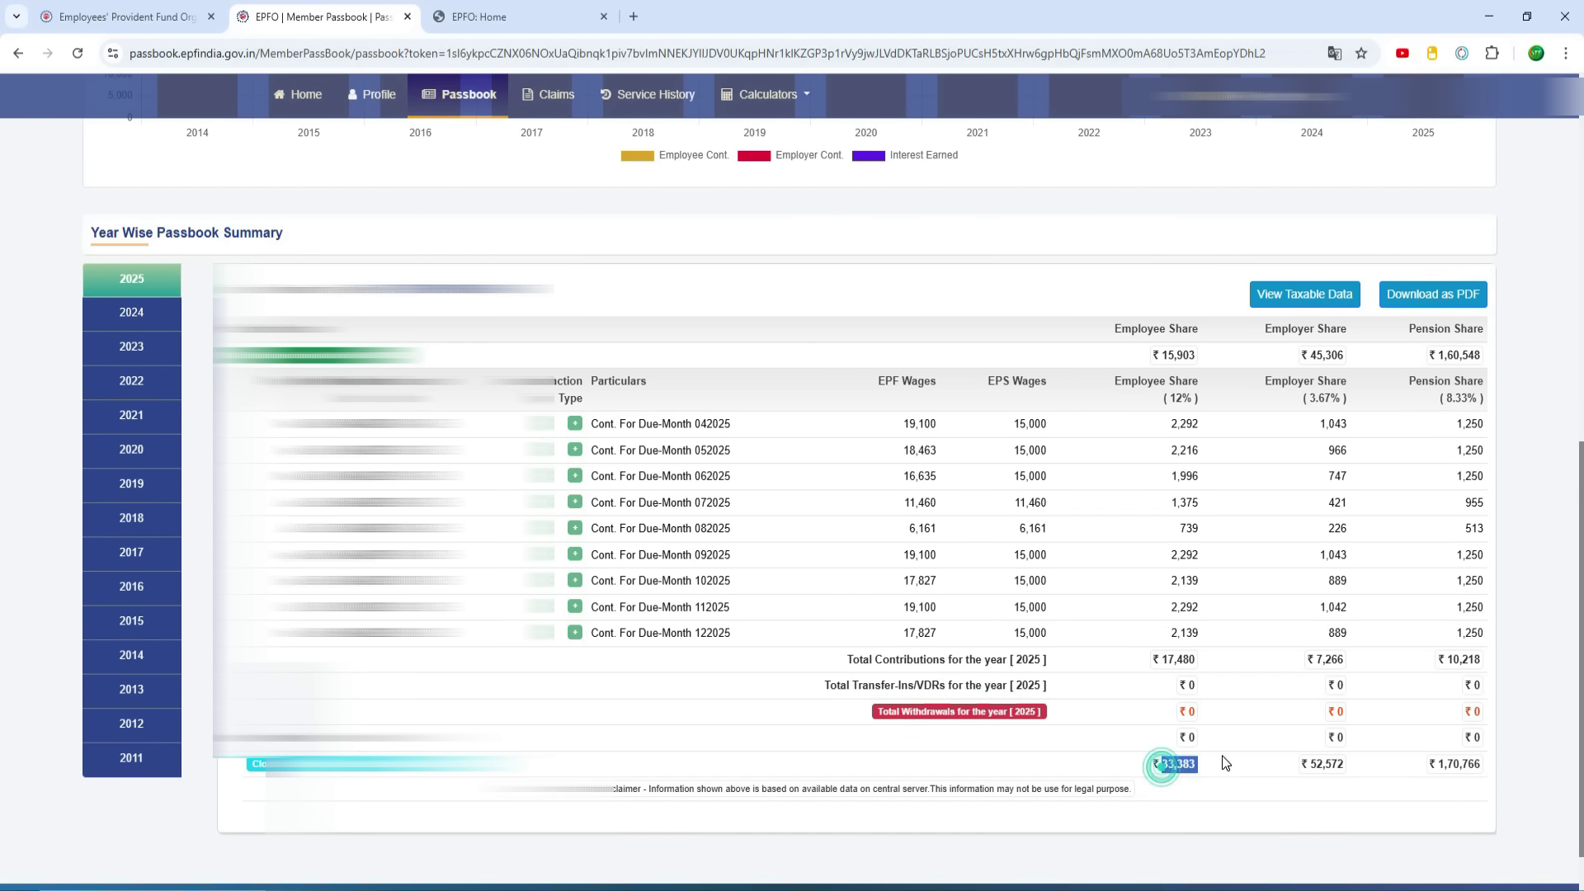
{"action": "left_click", "coordinate": [1243, 638]}
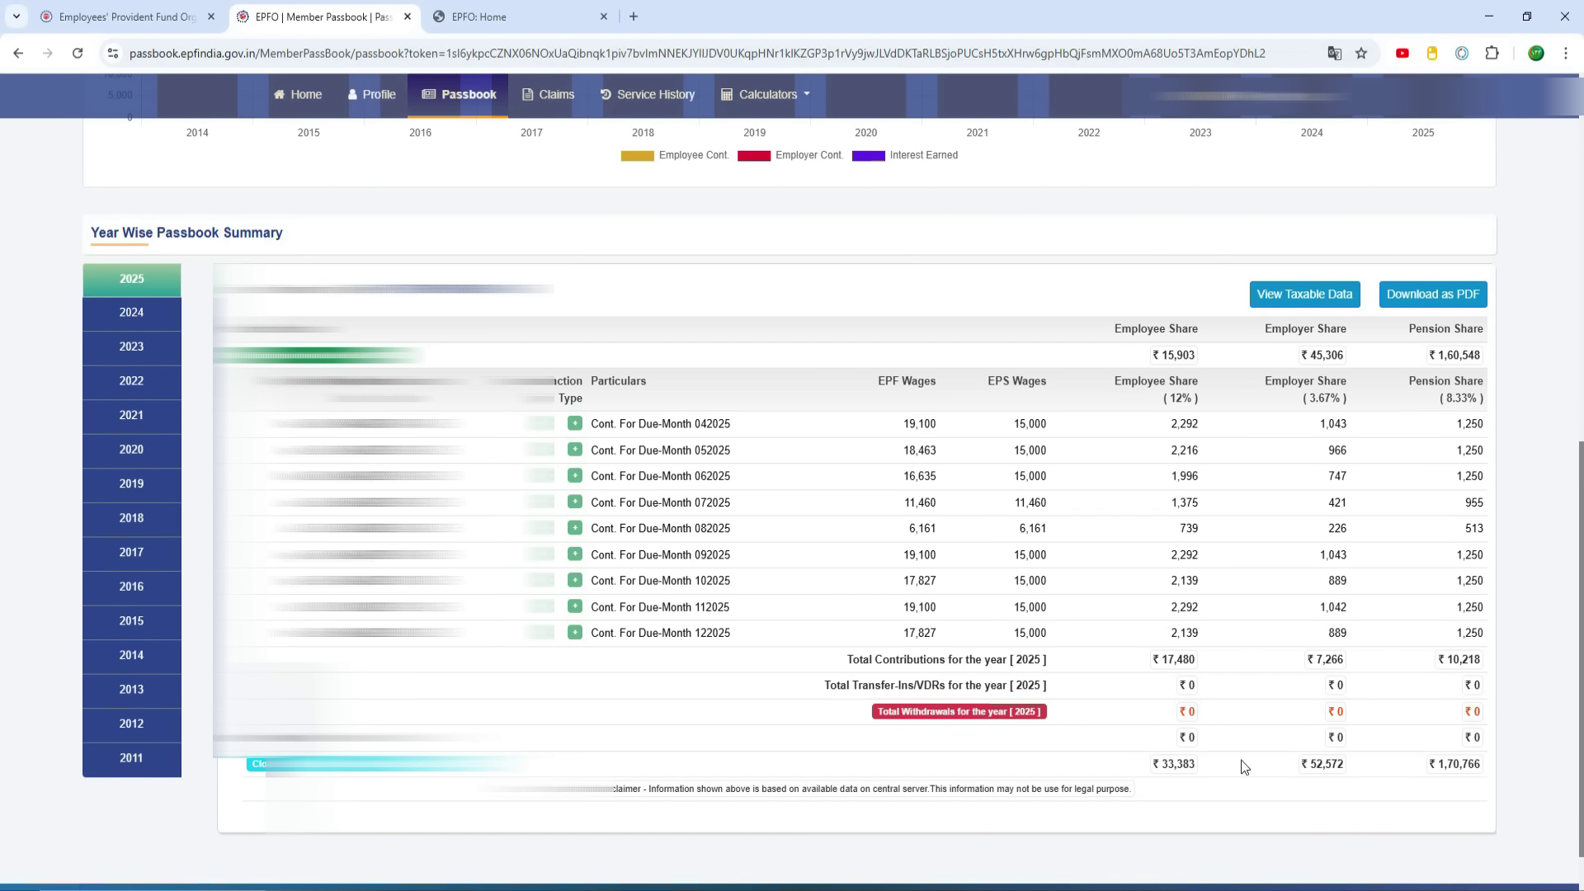
{"action": "left_click_drag", "start_coordinate": [1291, 749], "coordinate": [1360, 757]}
{"action": "left_click", "coordinate": [1329, 771]}
{"action": "left_click", "coordinate": [1192, 632]}
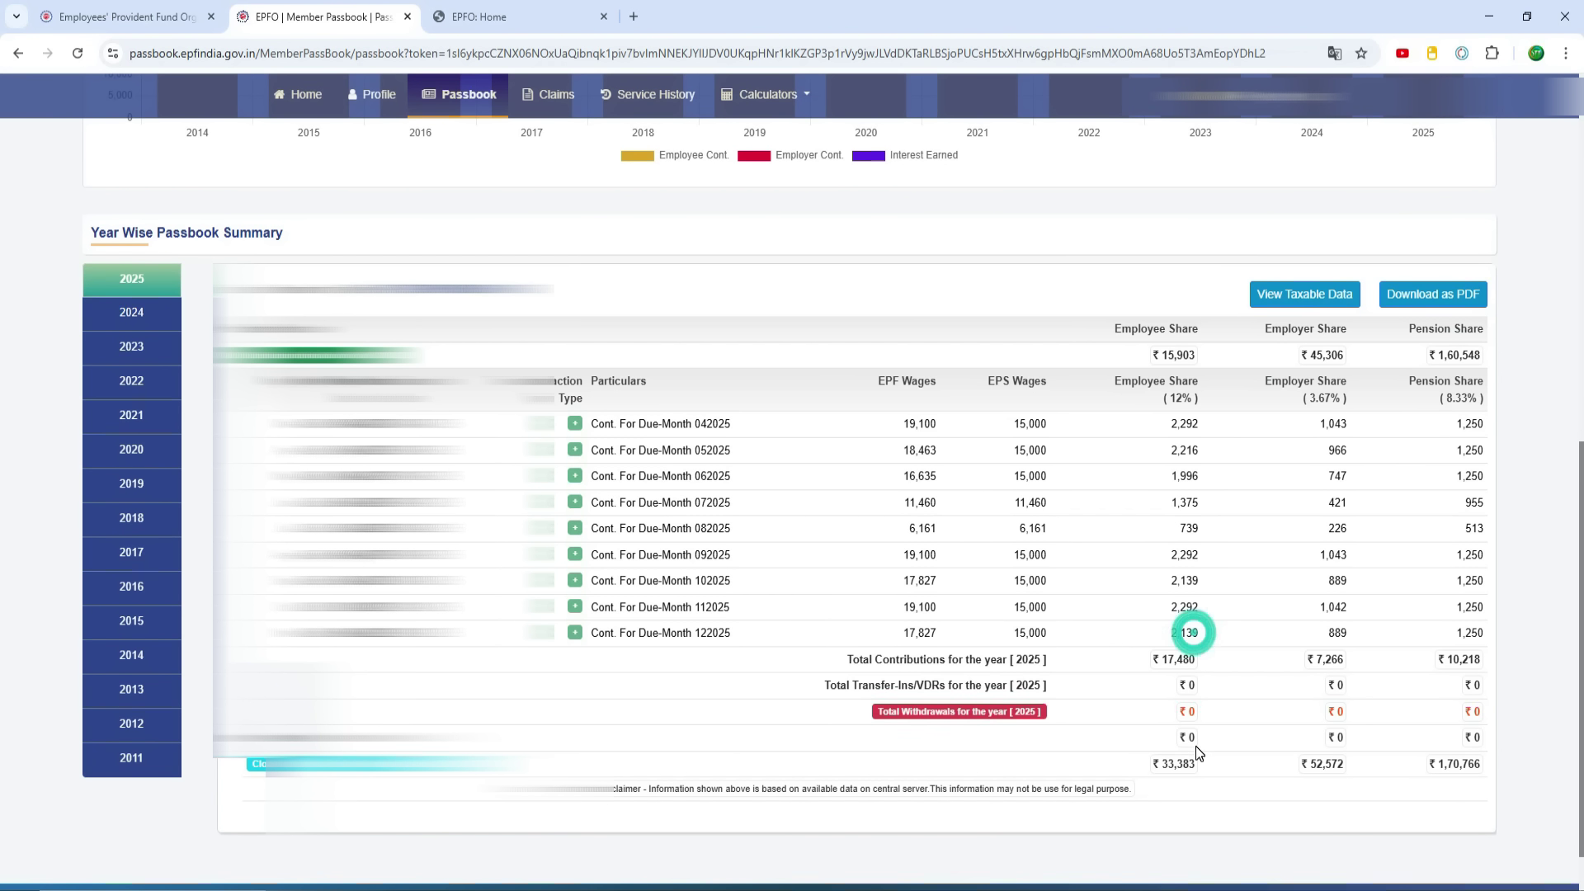
Return to the member portal and open the online claim page for Forms 31, 19, 10C and 10D
{"action": "left_click", "coordinate": [488, 11]}
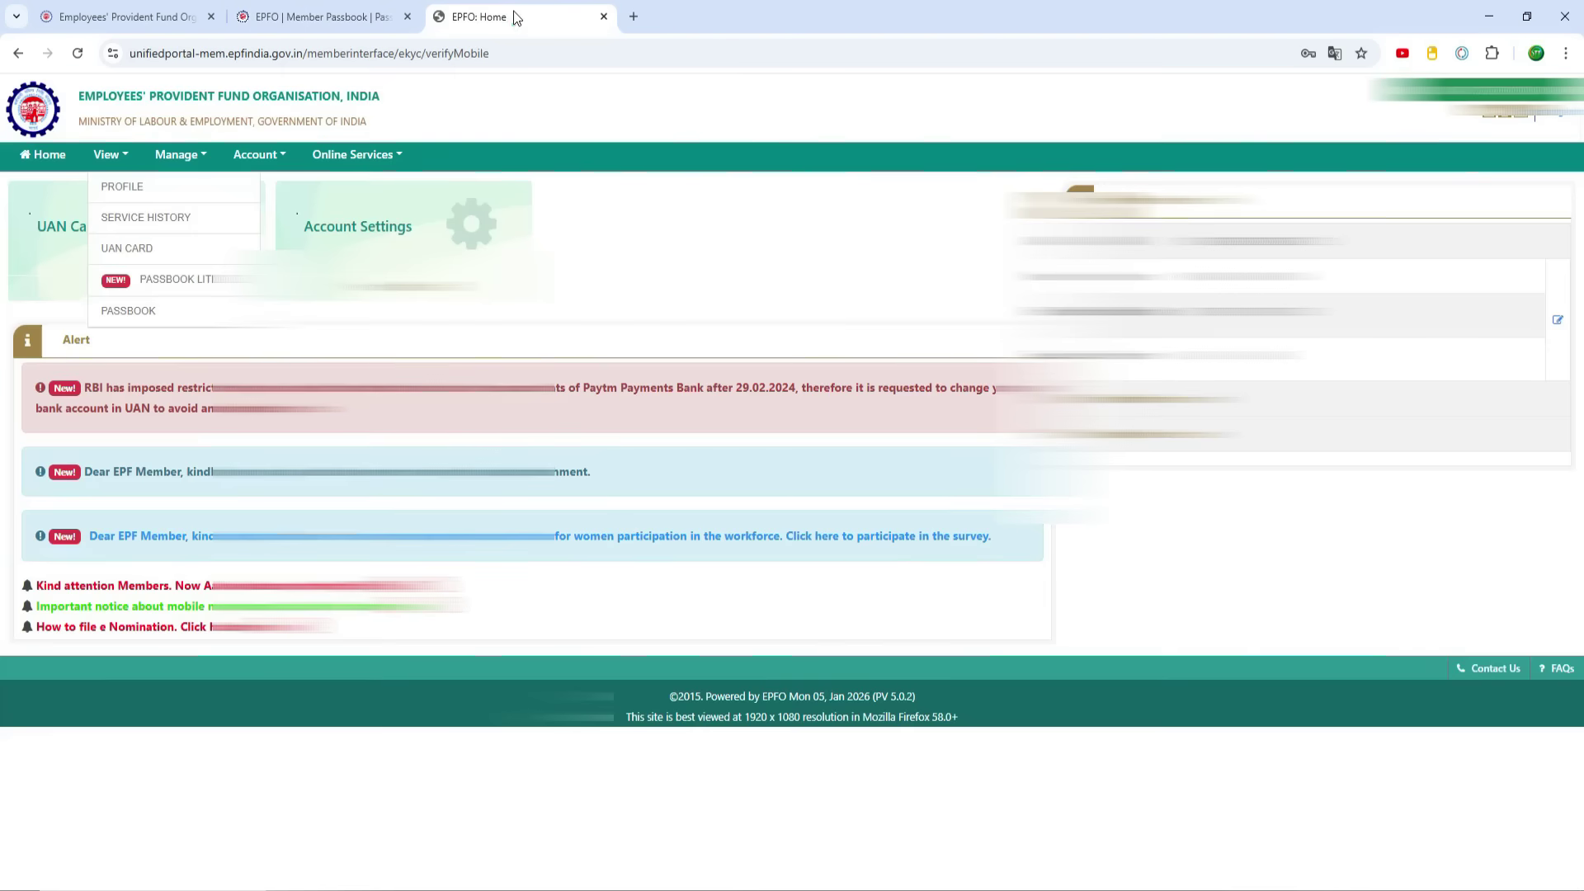
{"action": "left_click", "coordinate": [898, 299]}
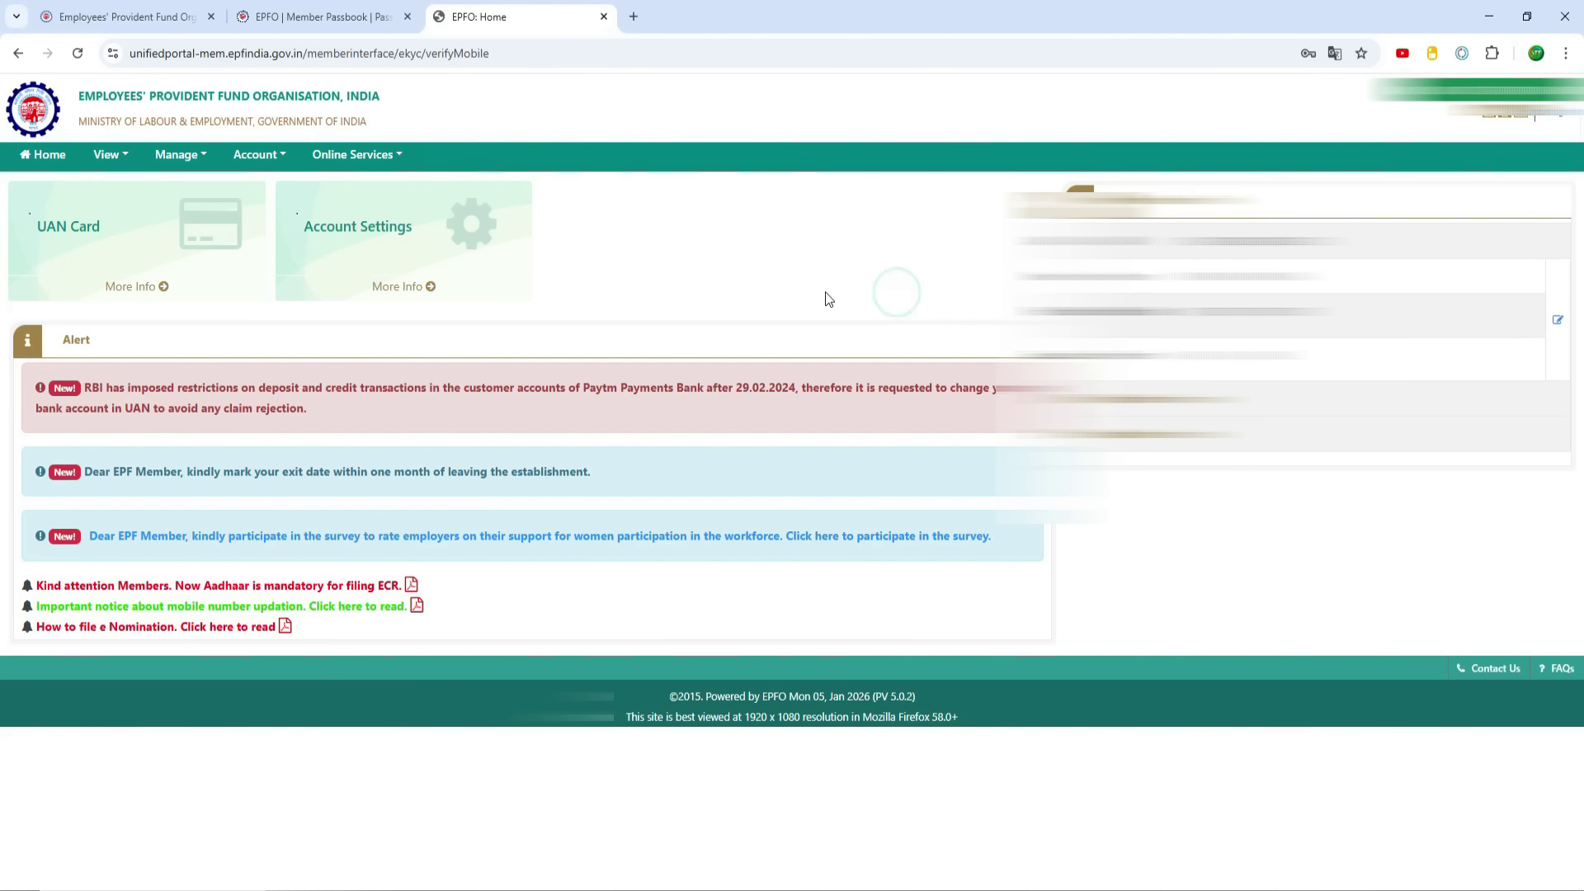
{"action": "left_click", "coordinate": [368, 157]}
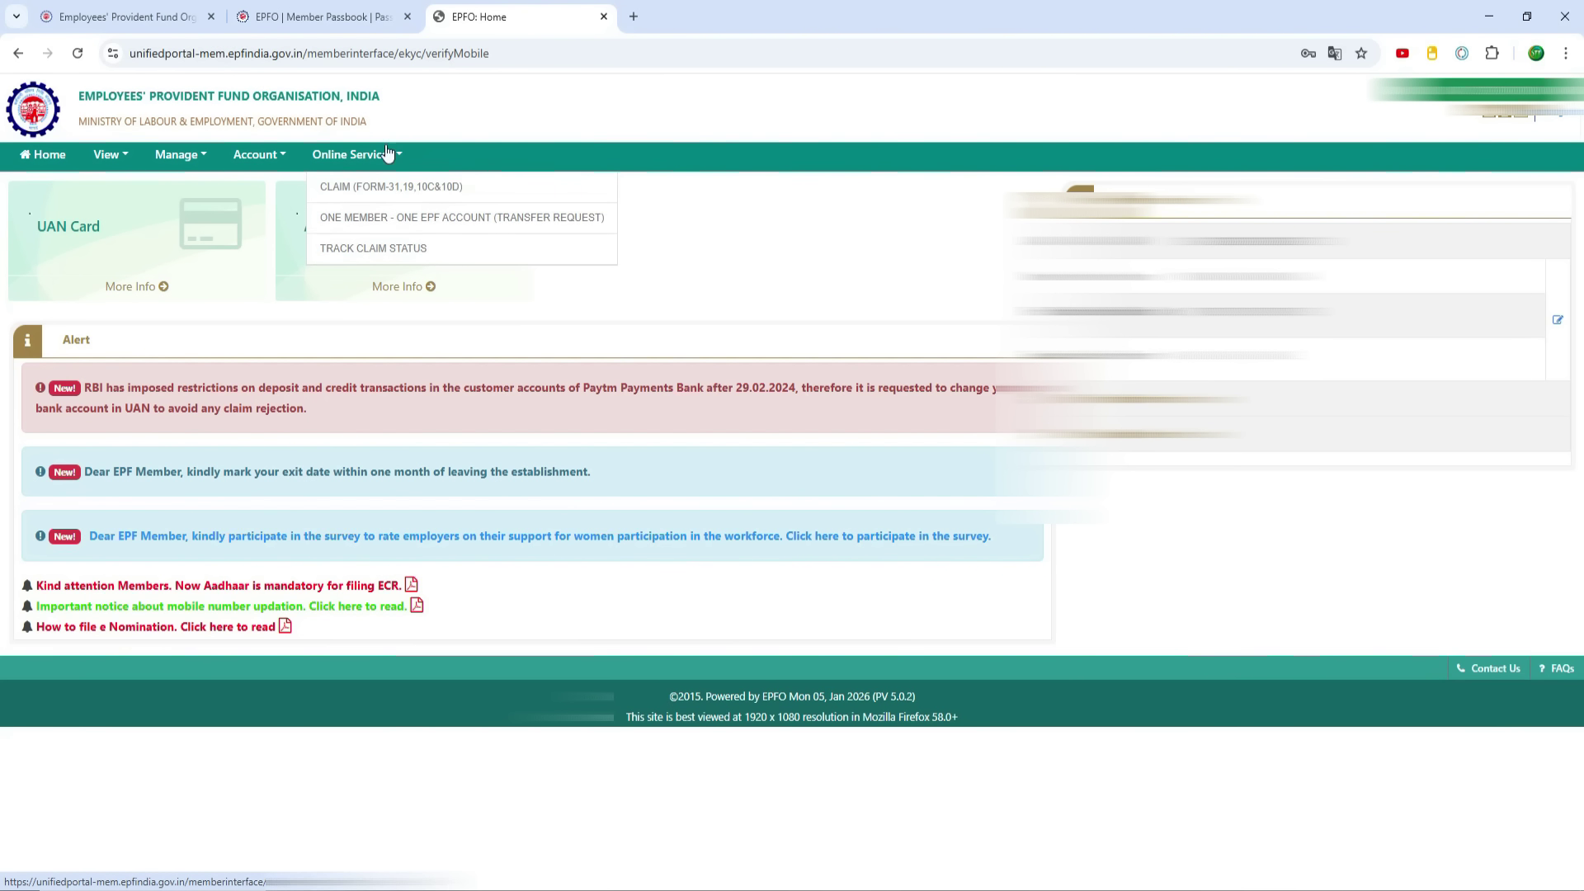
{"action": "left_click", "coordinate": [419, 188]}
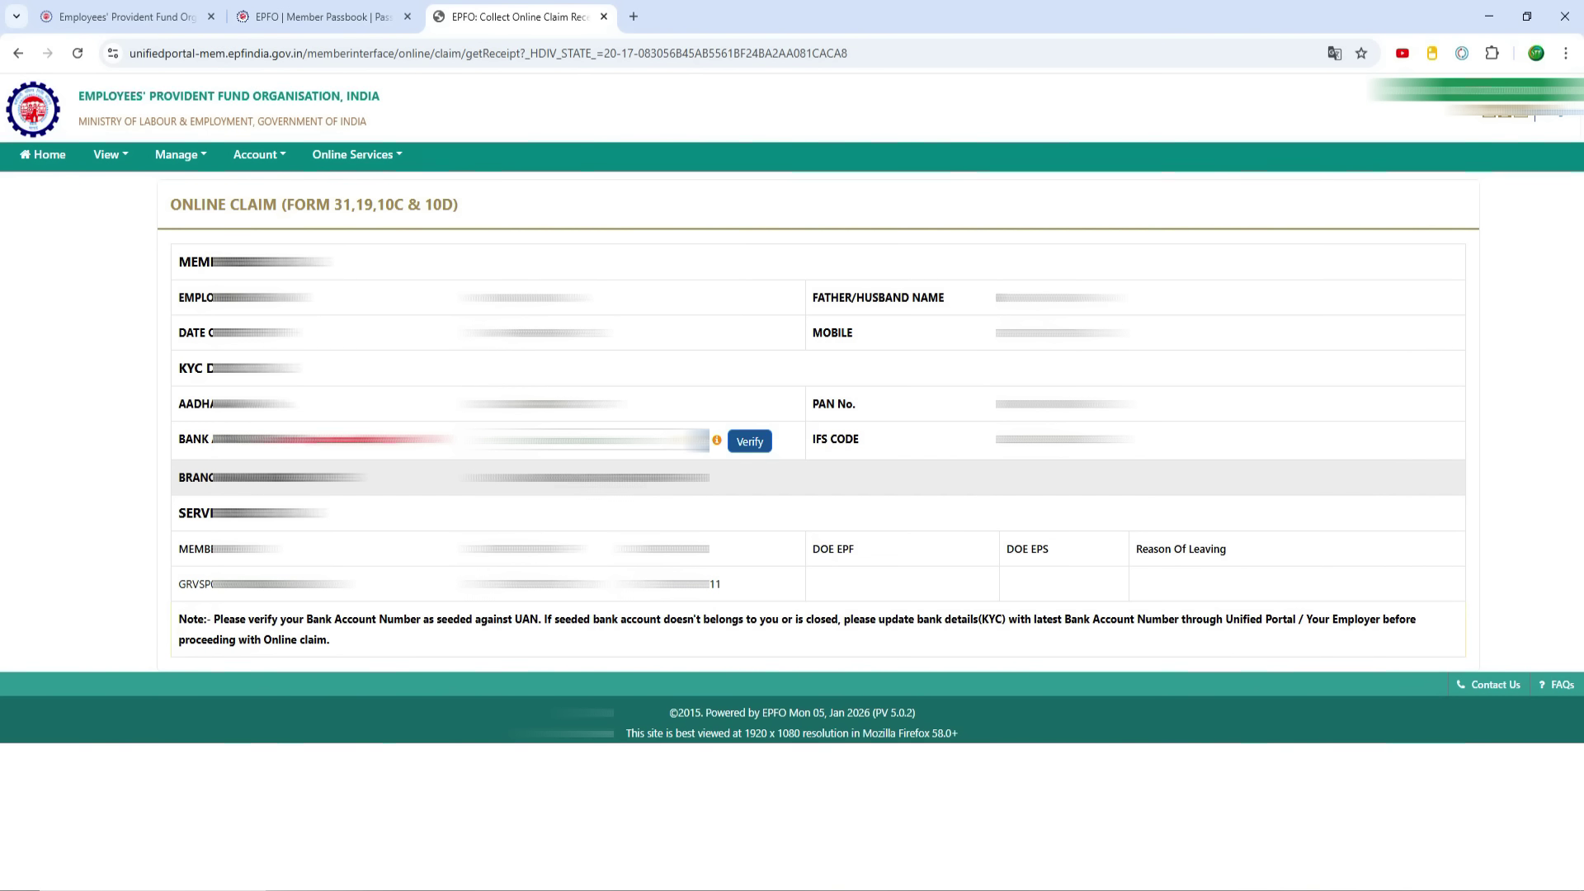
Verify the member's bank account number, agree to the Certificate of Undertaking and proceed for online claim
{"action": "left_click_drag", "start_coordinate": [492, 477], "coordinate": [675, 478]}
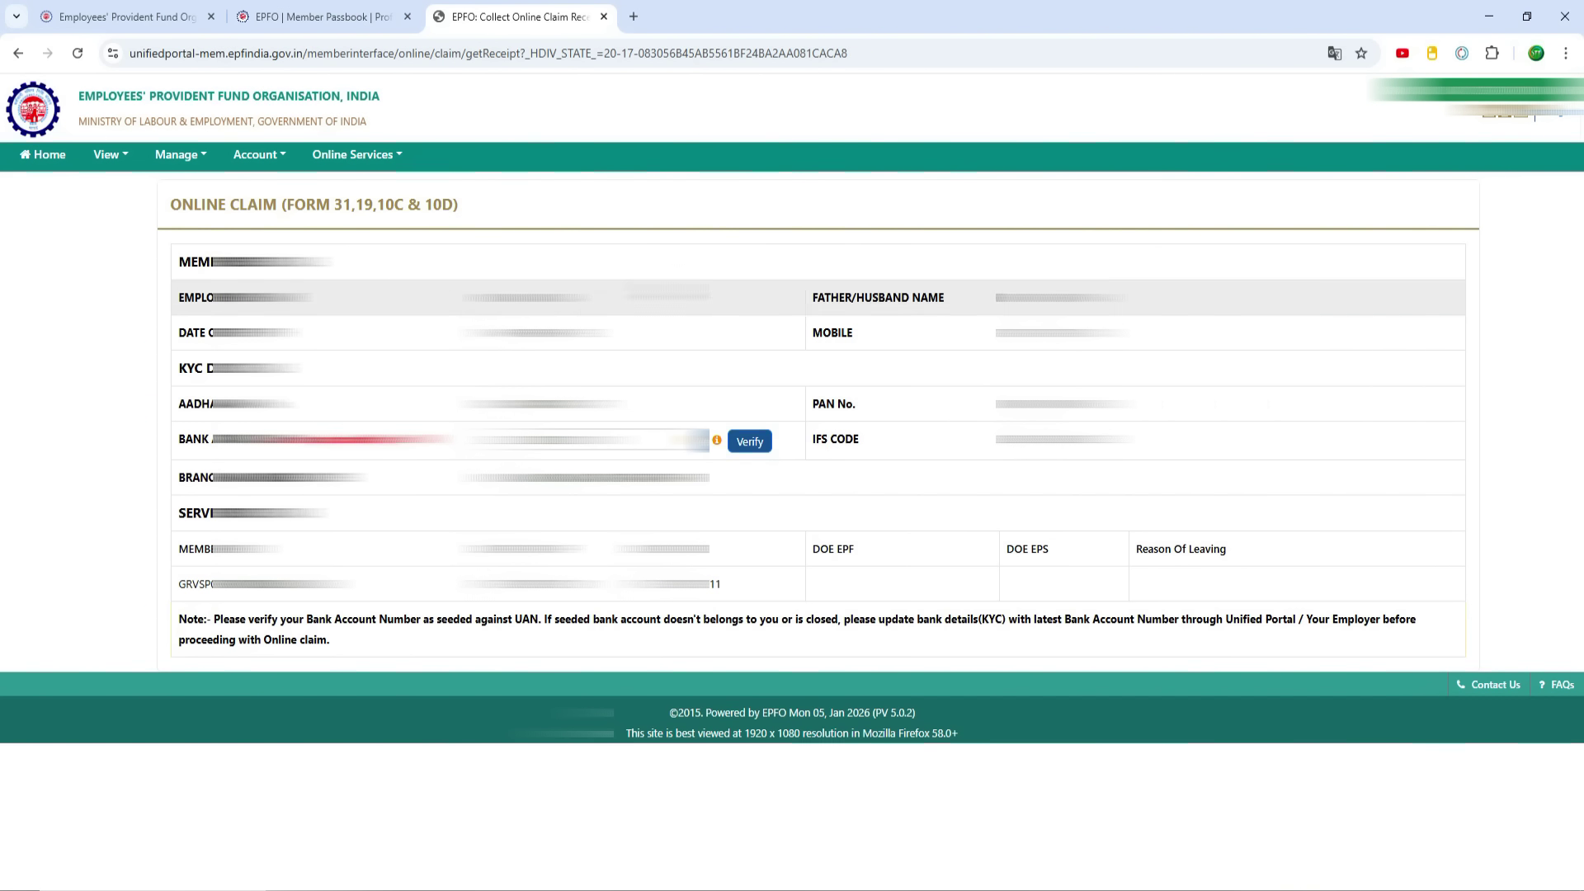
{"action": "left_click", "coordinate": [738, 440]}
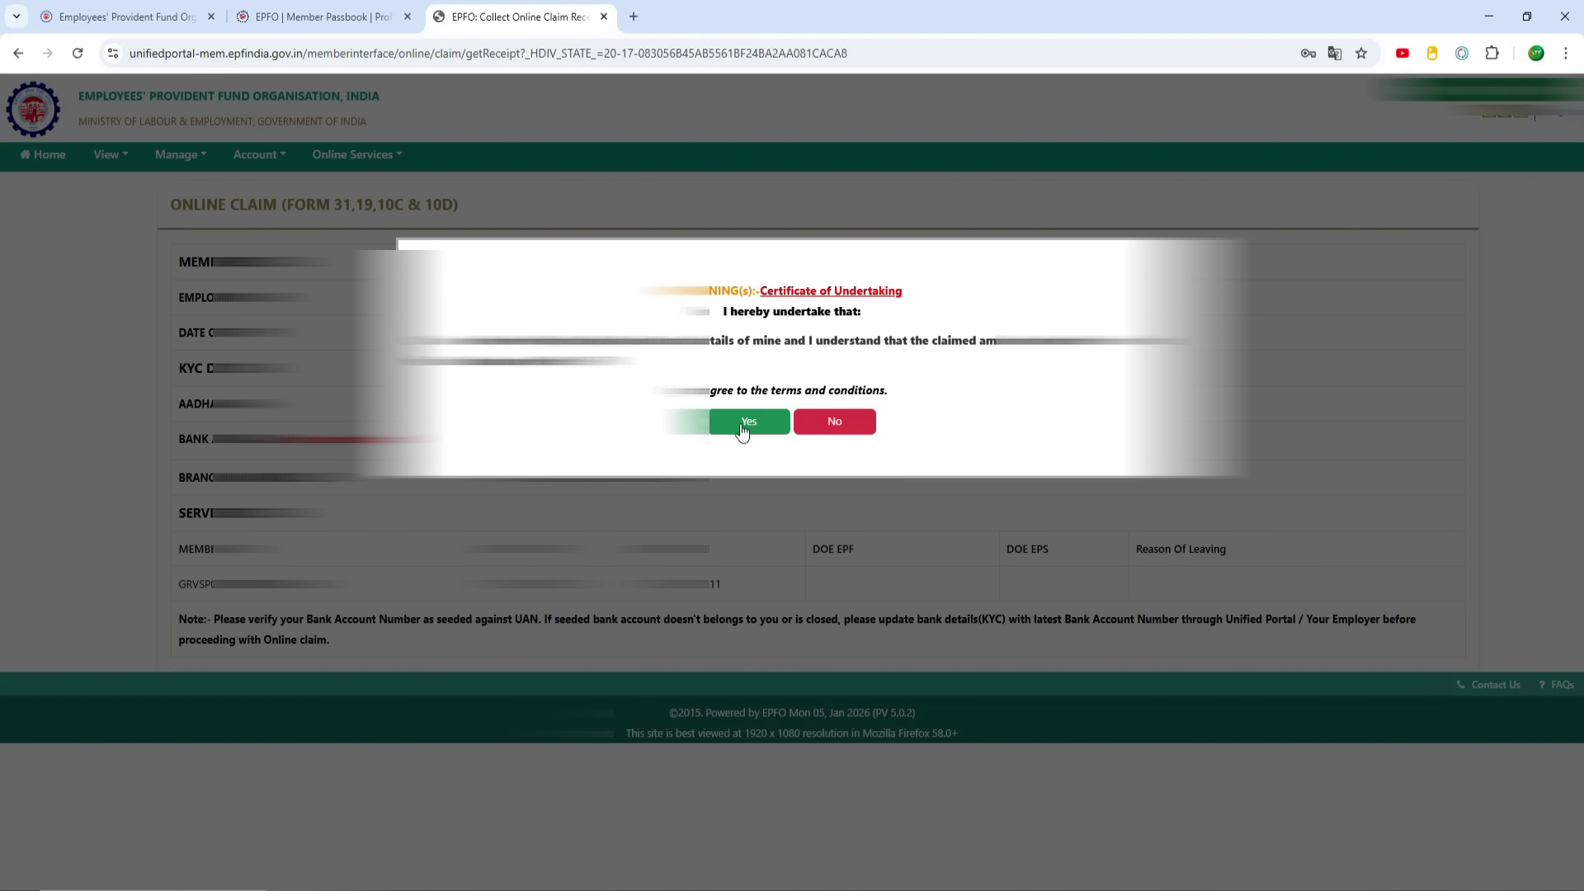
{"action": "left_click", "coordinate": [743, 427]}
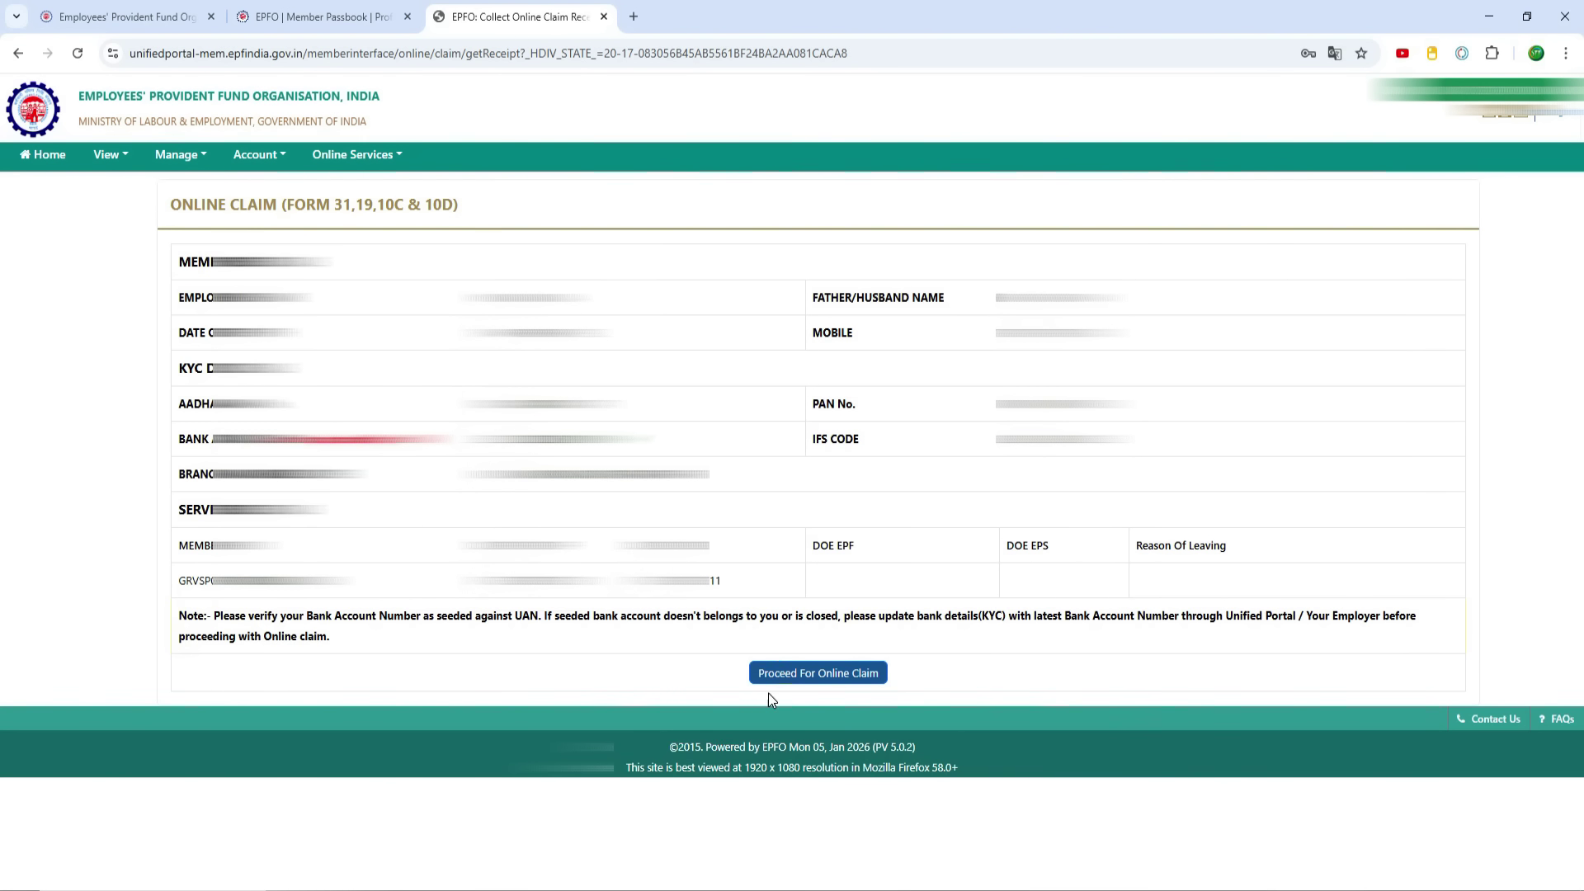
{"action": "left_click", "coordinate": [833, 672]}
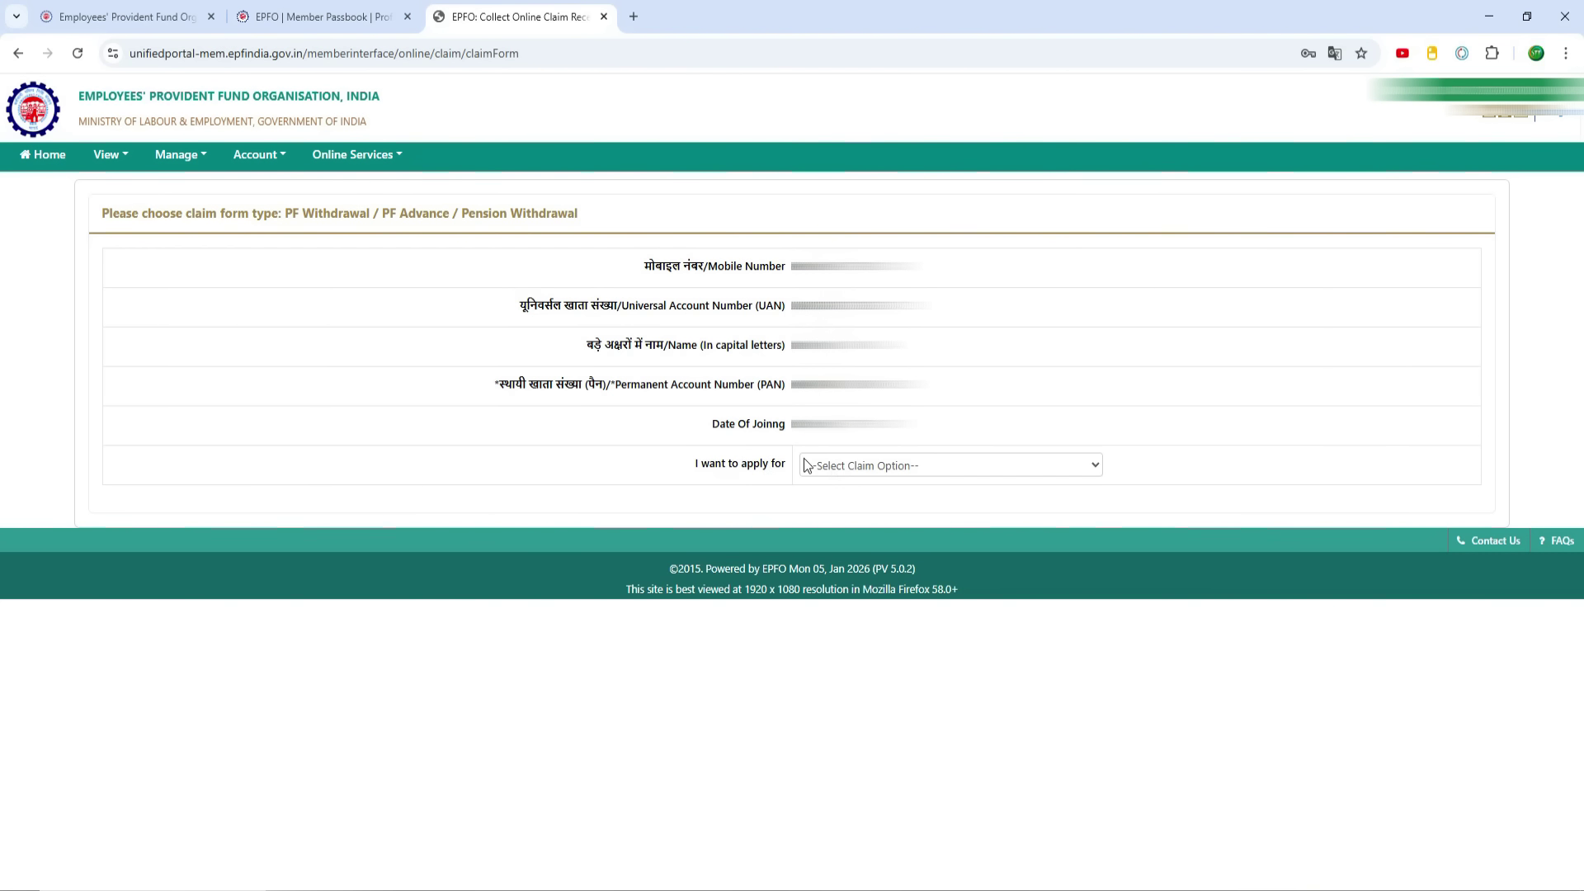
Choose PF ADVANCE (FORM-31) as the claim option and select the member's service
{"action": "left_click", "coordinate": [927, 467]}
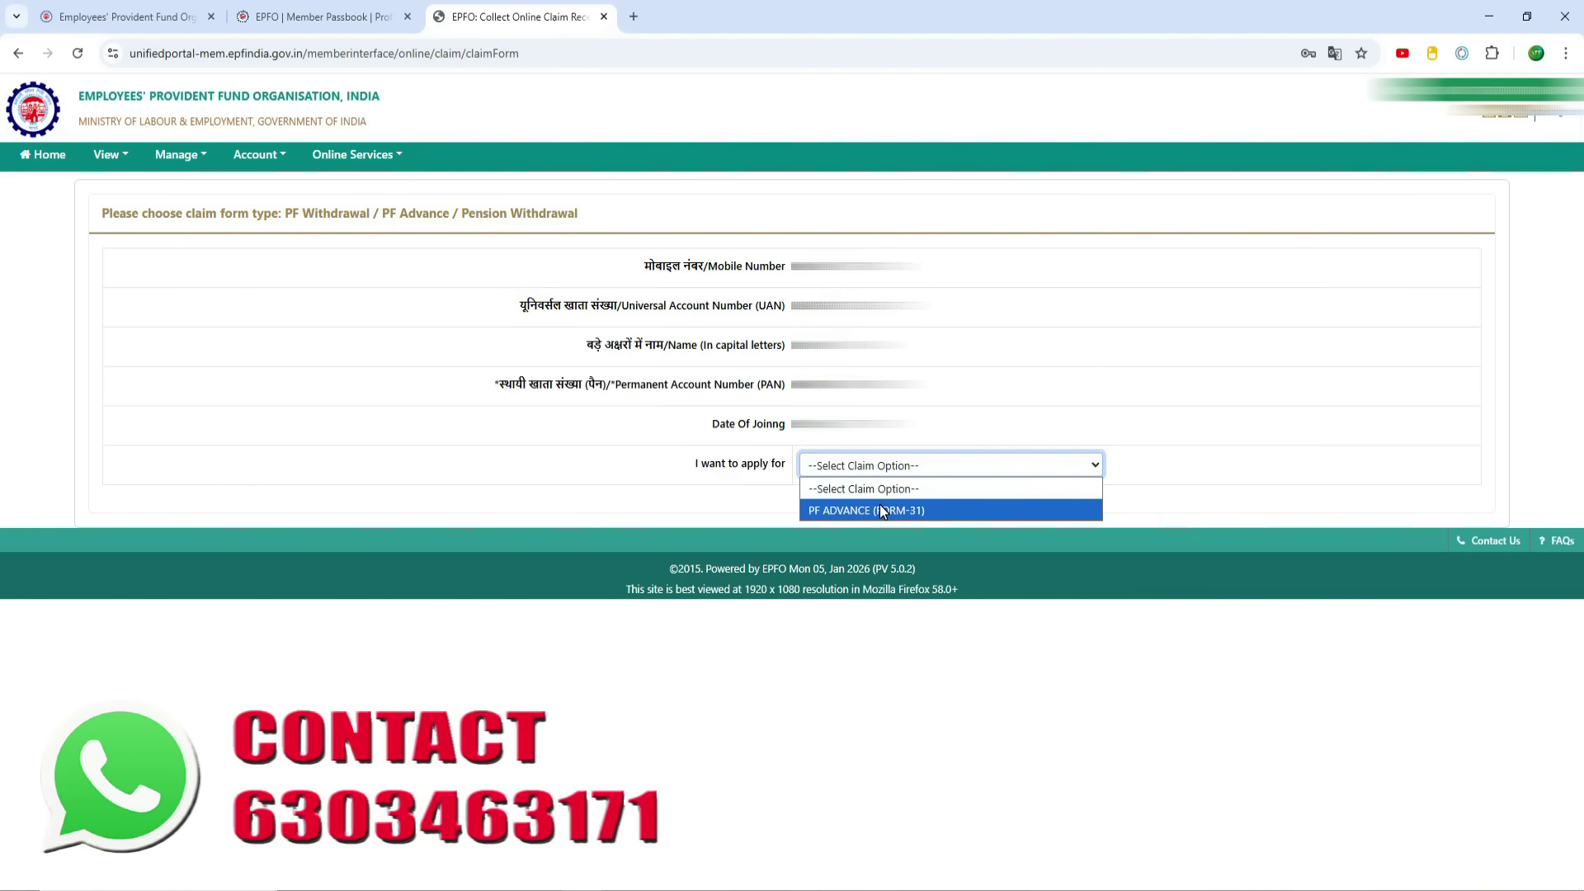
{"action": "left_click", "coordinate": [906, 507]}
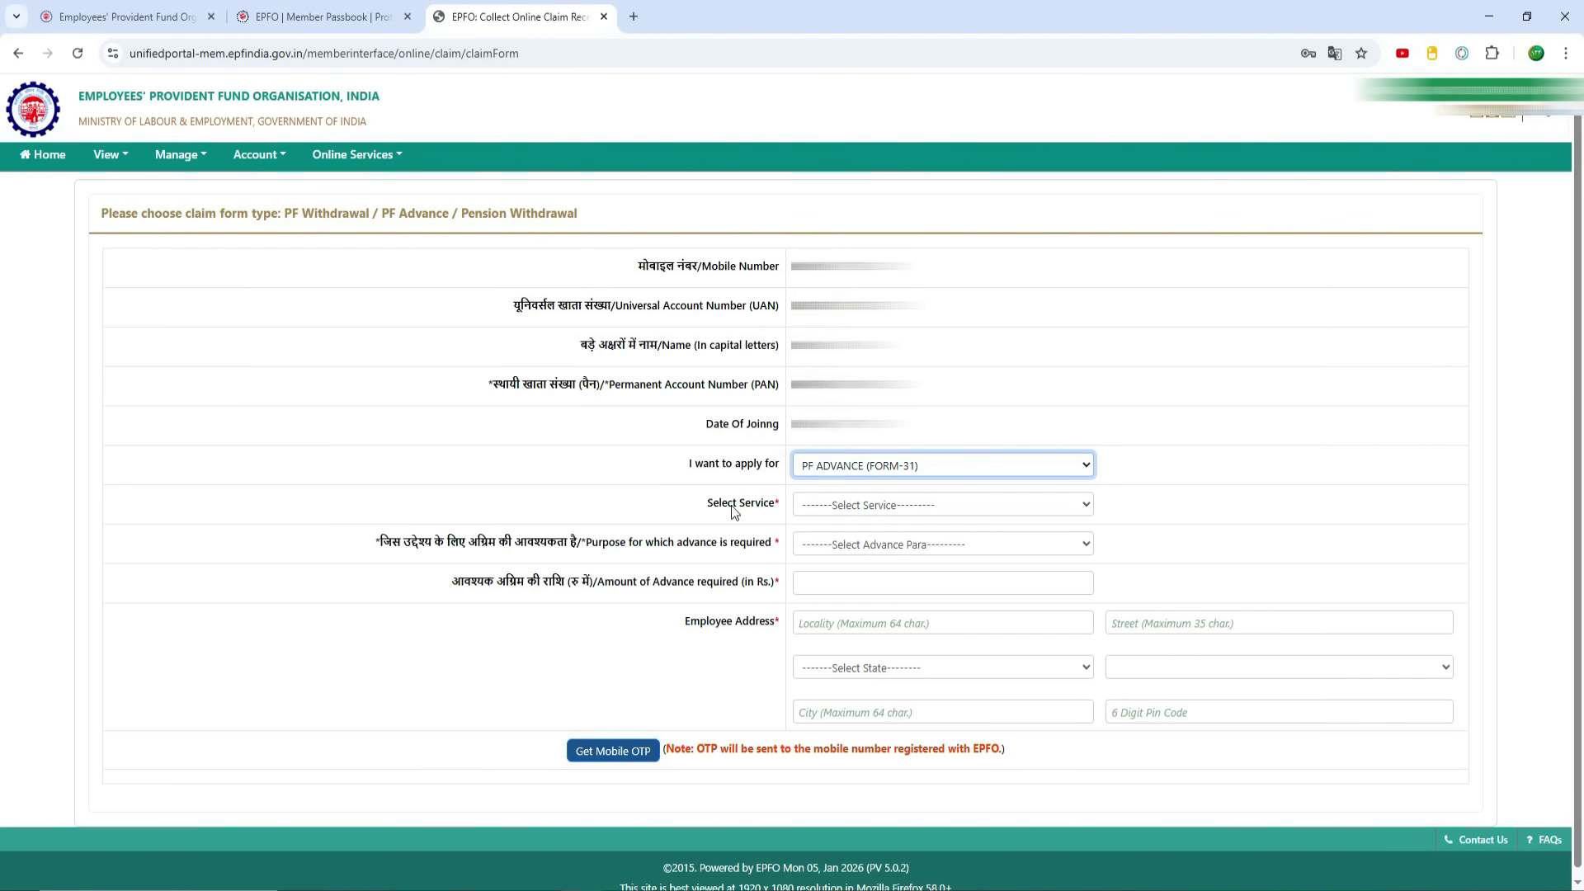
{"action": "left_click", "coordinate": [885, 503]}
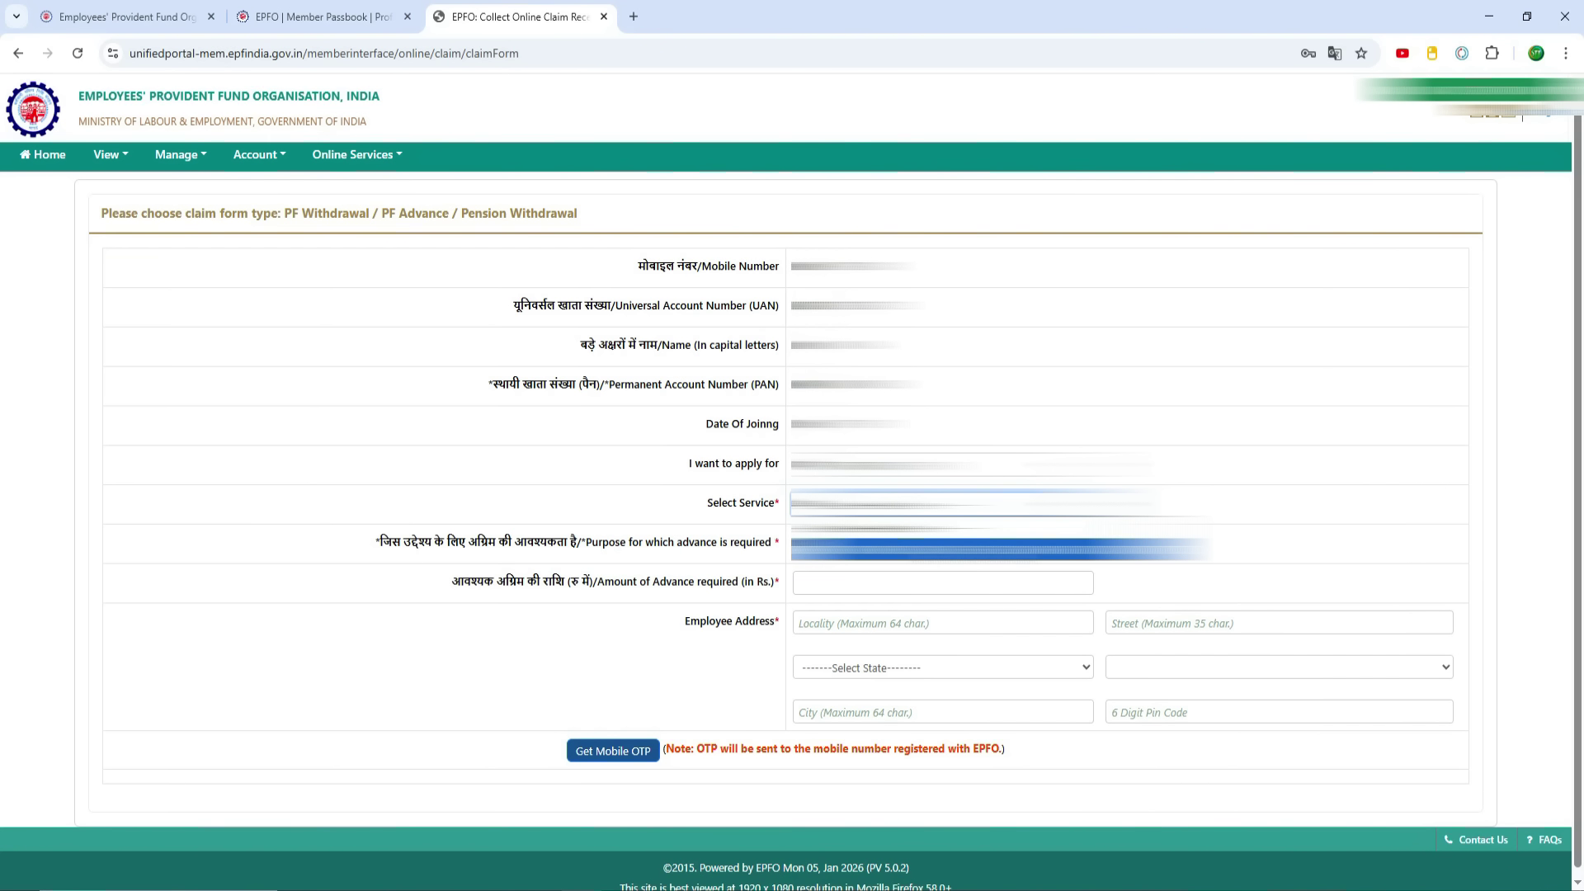
{"action": "left_click", "coordinate": [966, 549]}
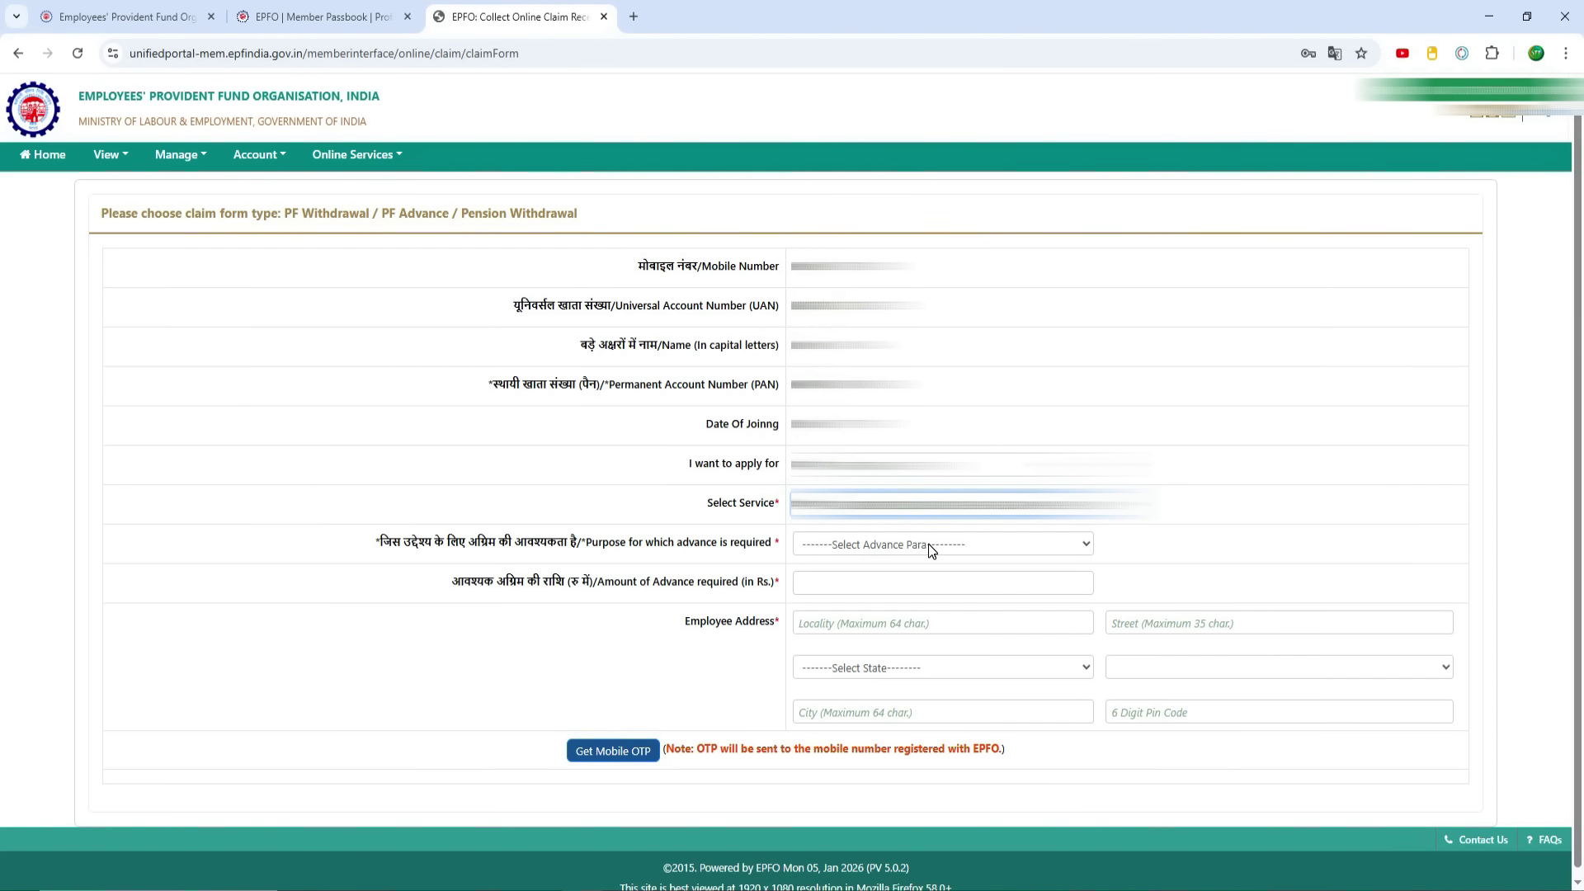
Set the advance purpose to Construction of House and the required advance amount to Rs. 80000
{"action": "left_click", "coordinate": [929, 544]}
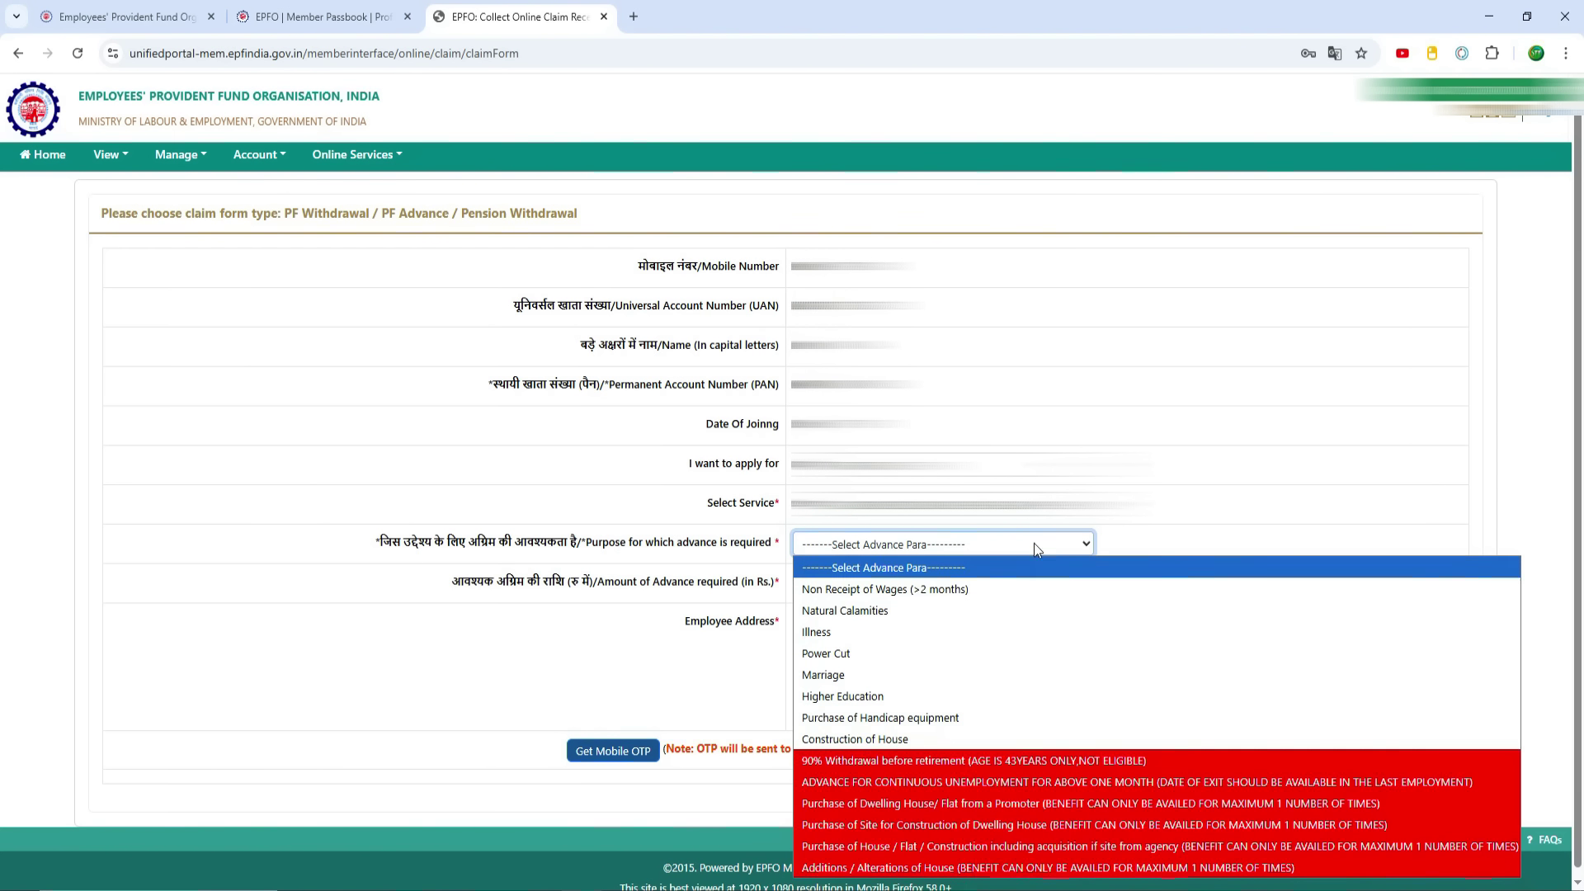
{"action": "left_click", "coordinate": [850, 636]}
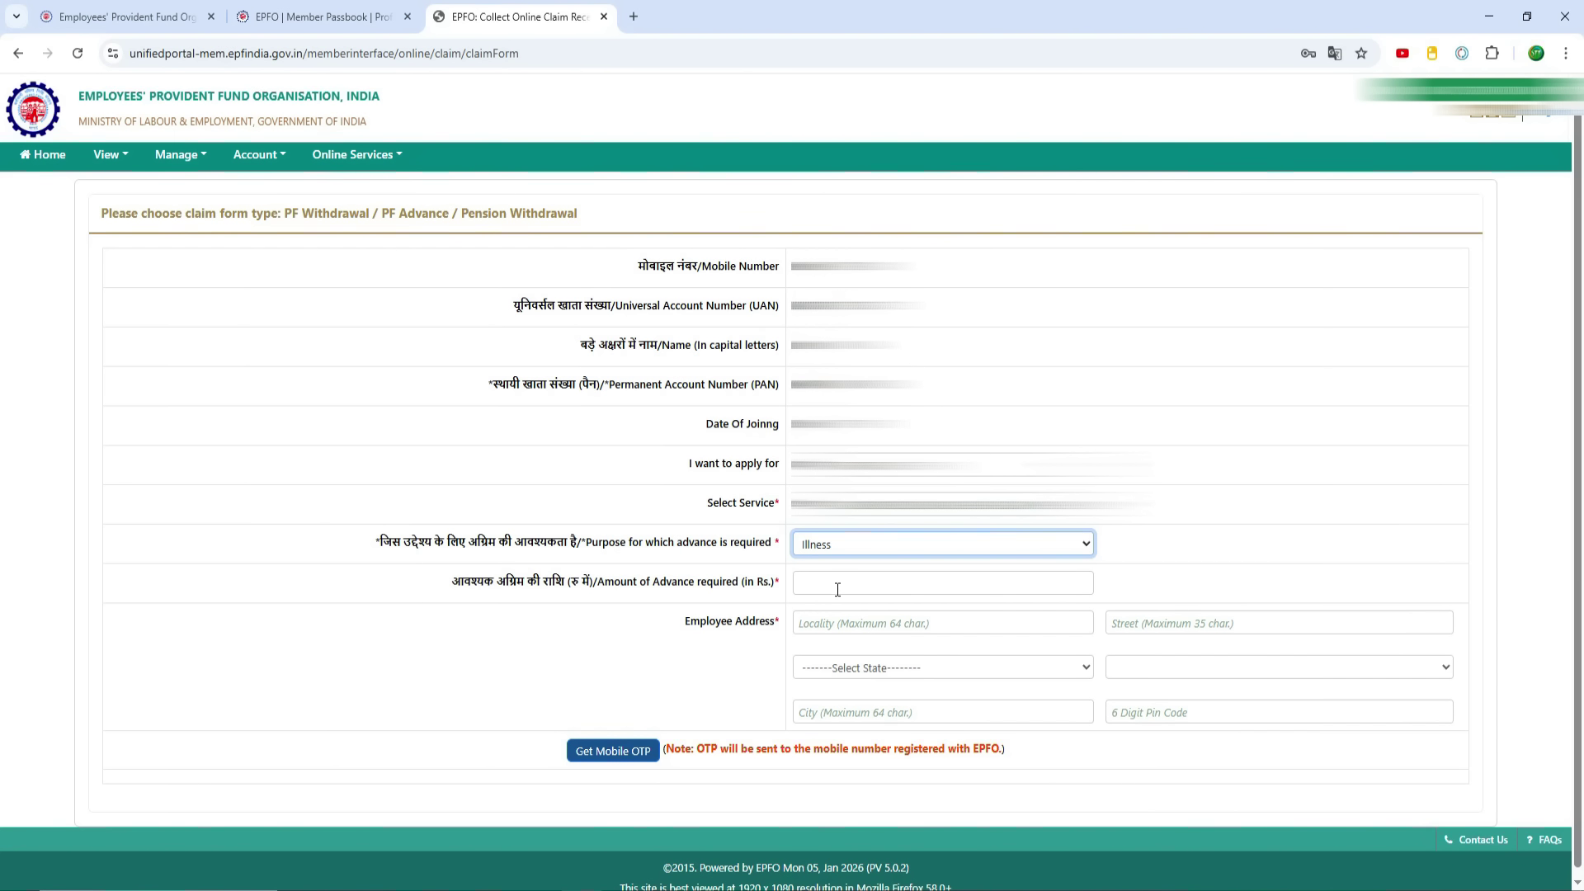
{"action": "left_click", "coordinate": [853, 549]}
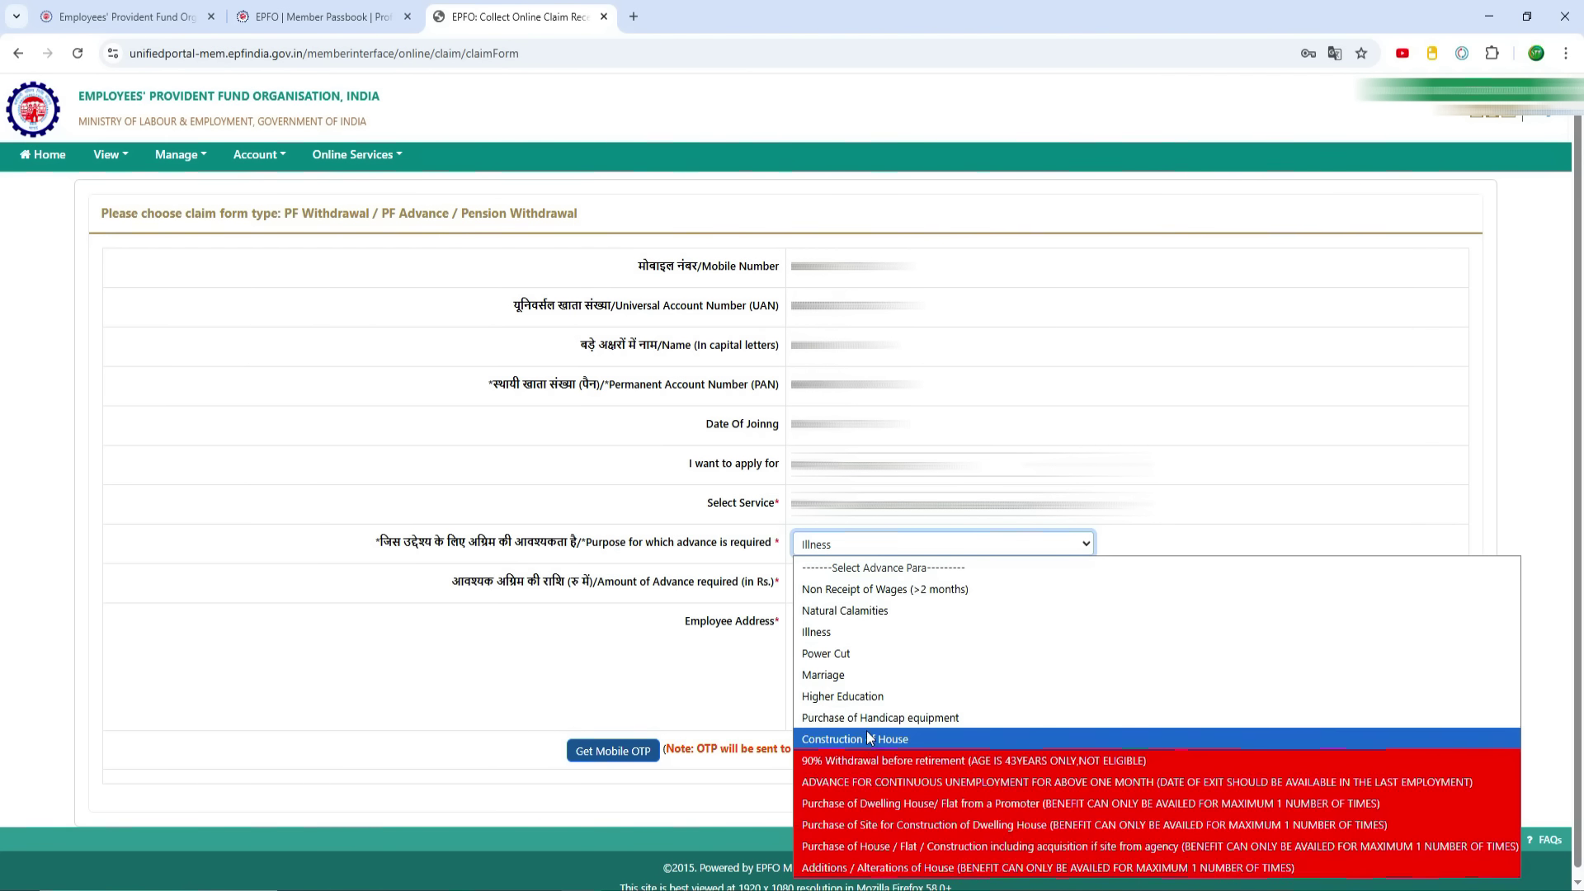
{"action": "left_click", "coordinate": [869, 739]}
{"action": "left_click", "coordinate": [856, 580]}
{"action": "type", "text": "8000"}
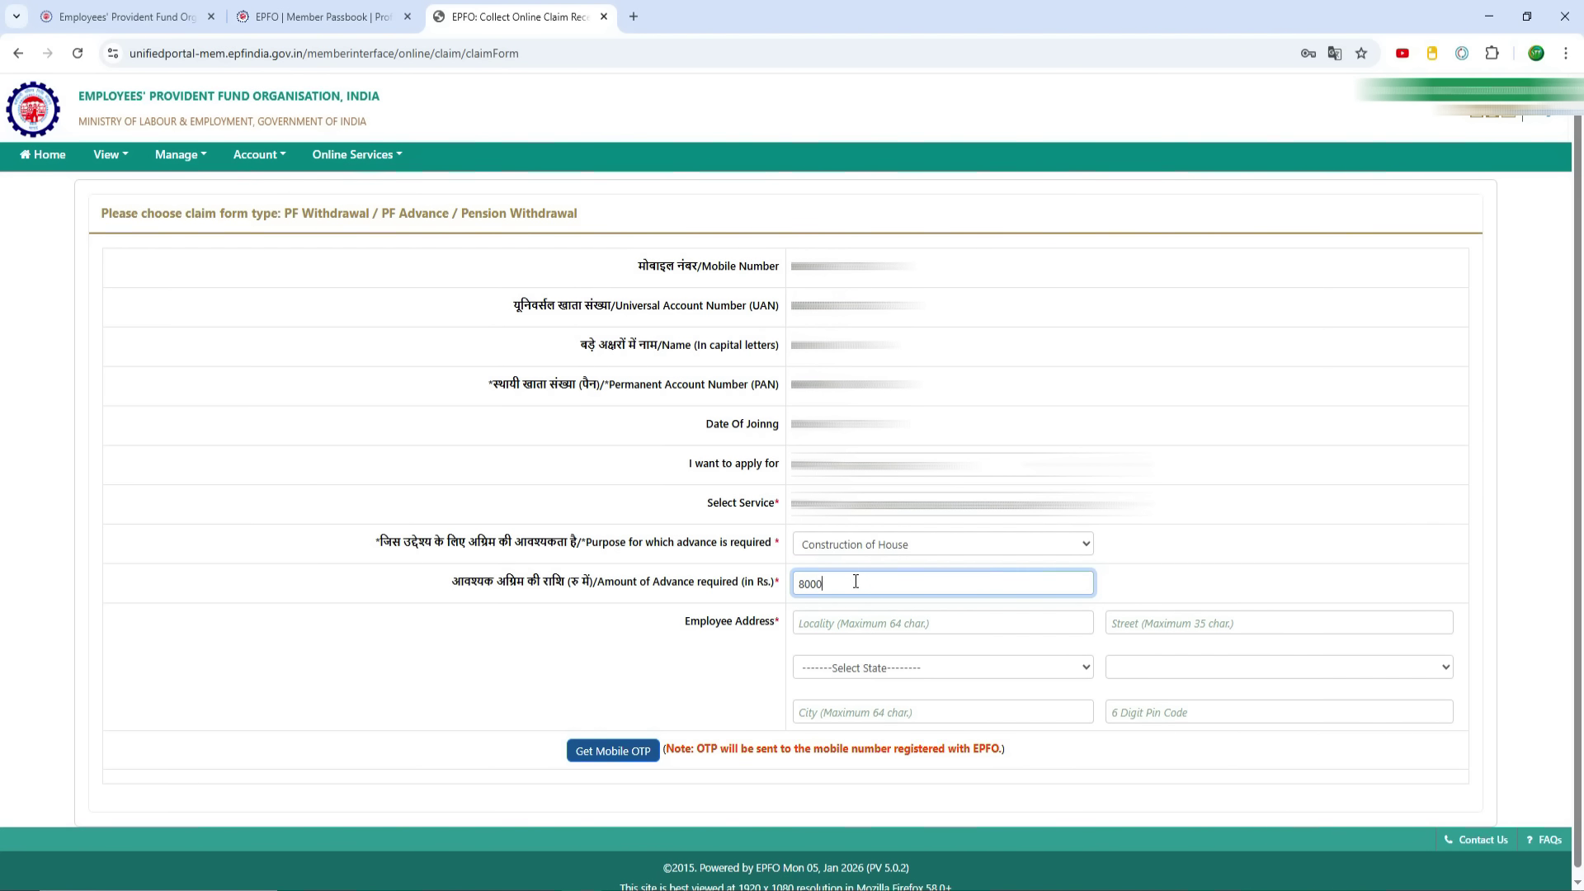
{"action": "type", "text": "0"}
{"action": "left_click", "coordinate": [591, 670]}
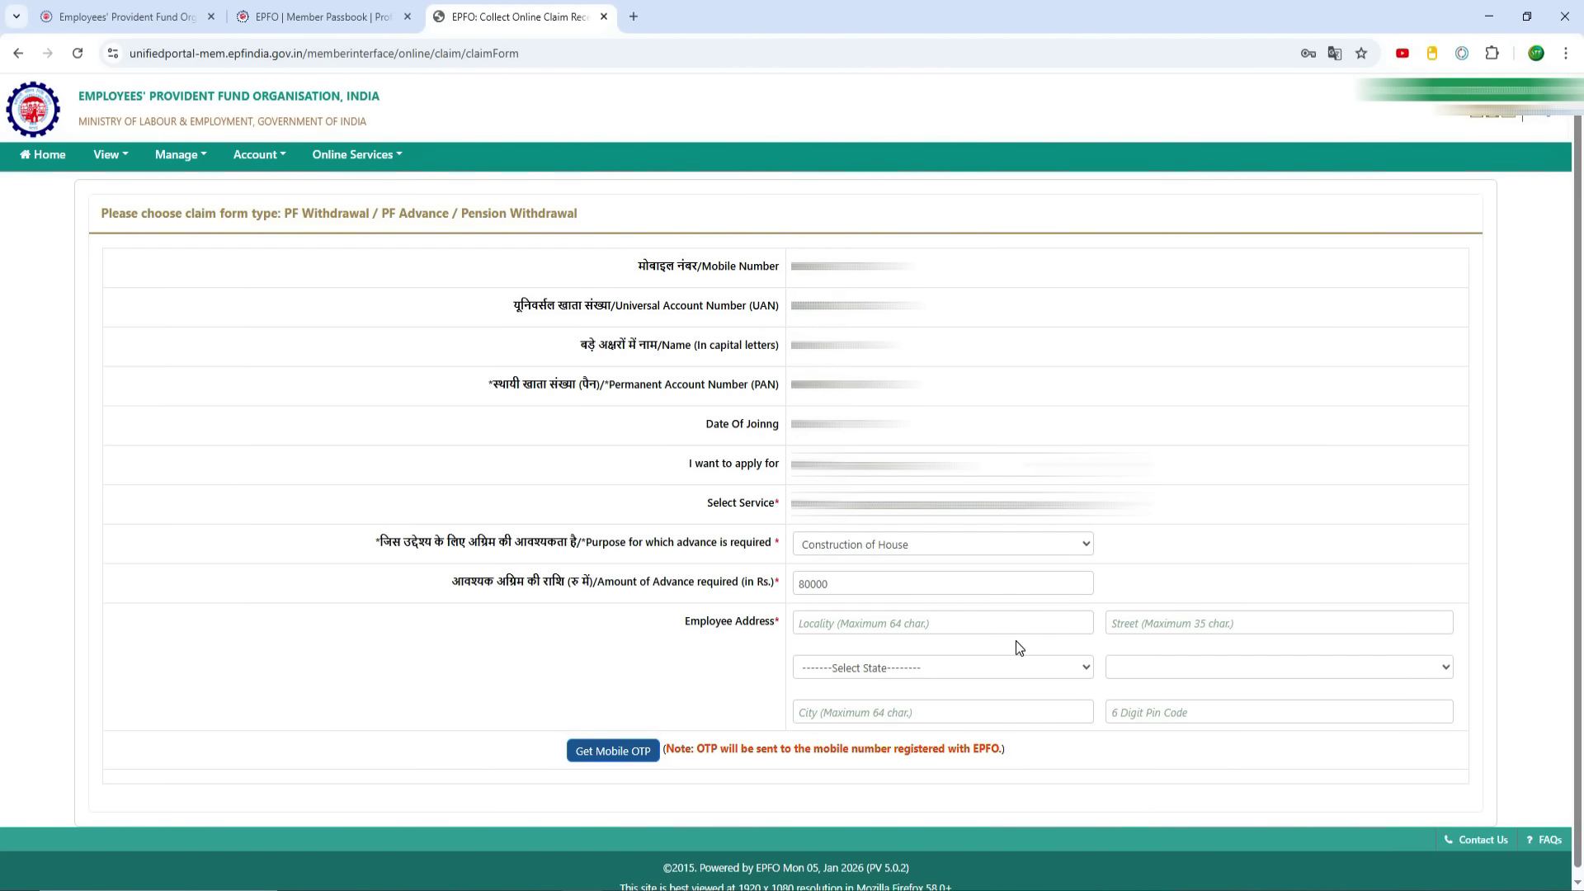
Fill in the employee's address with state, district, city and pin code, and request the mobile OTP
{"action": "left_click", "coordinate": [1001, 670]}
{"action": "left_click", "coordinate": [965, 365]}
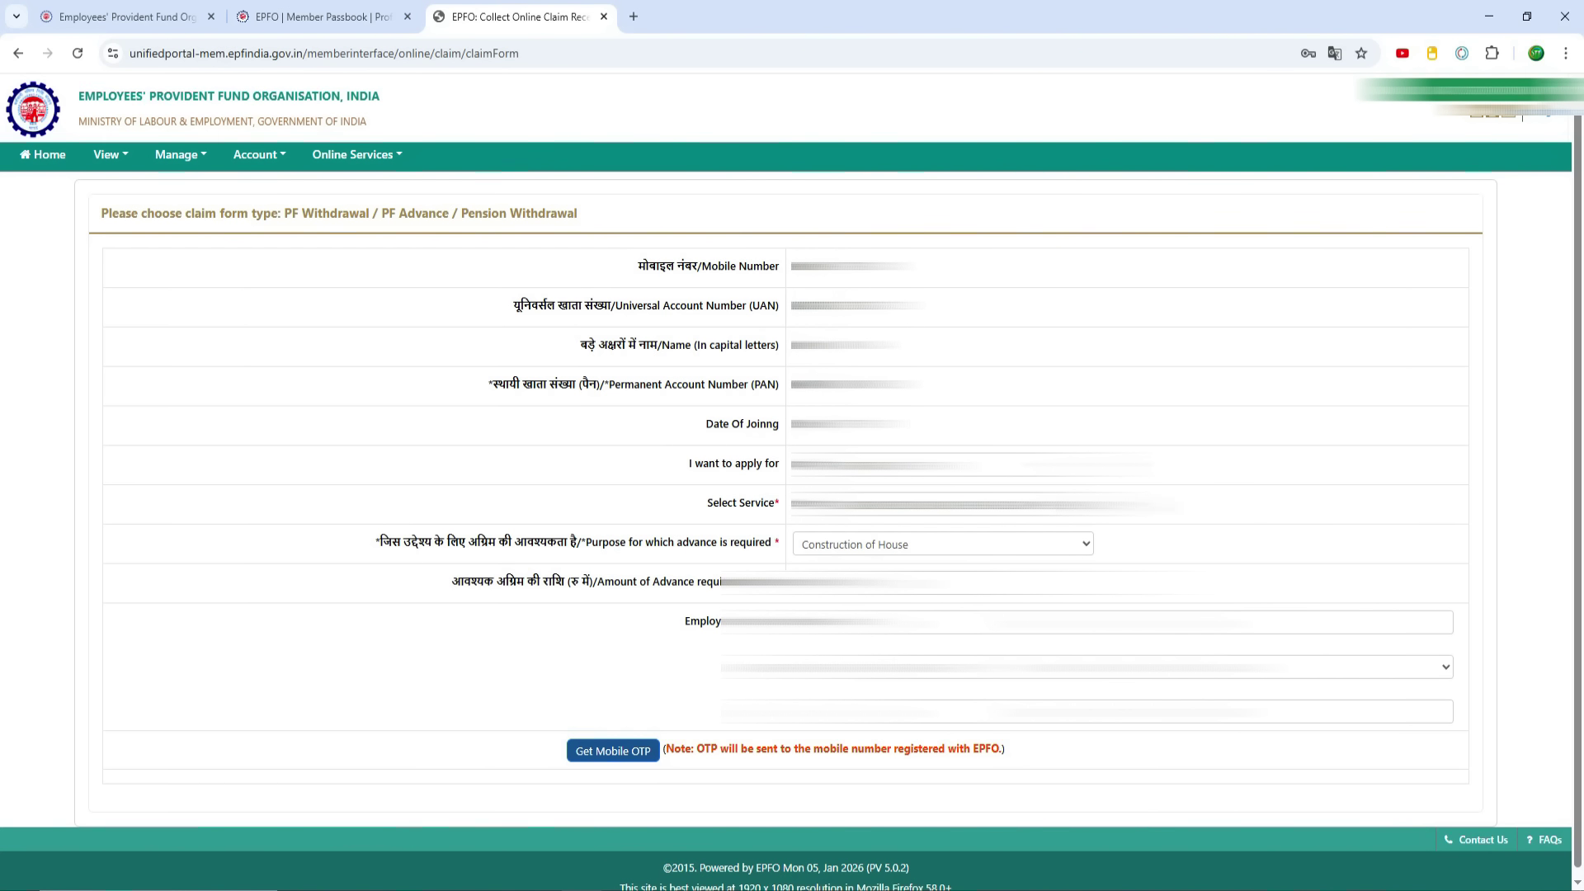
{"action": "left_click", "coordinate": [612, 752]}
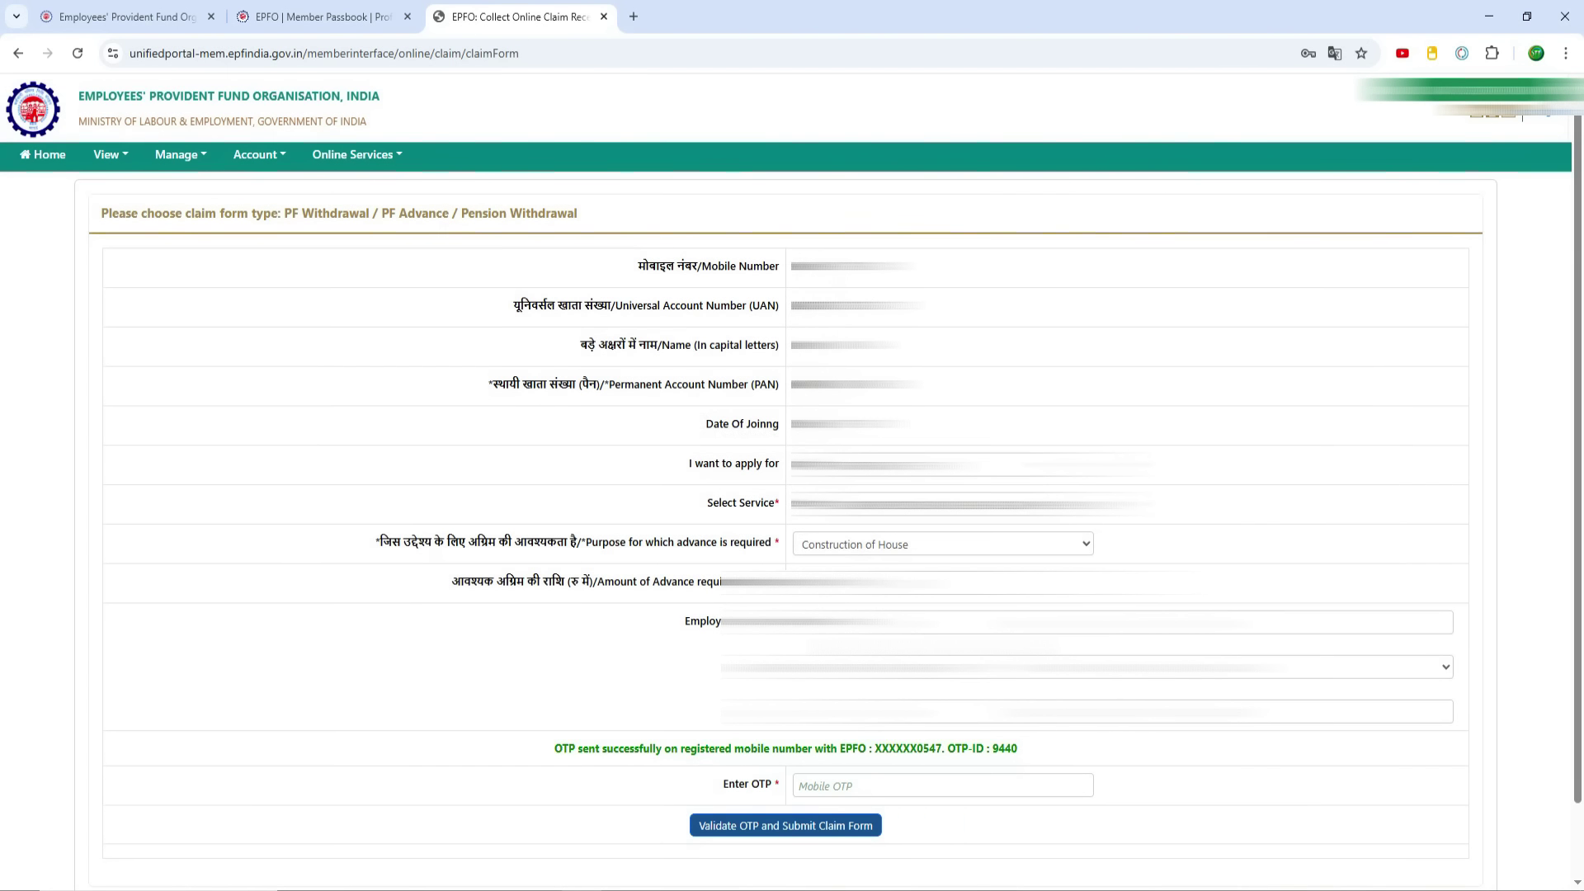
Submit the PF advance claim form by entering and validating the mobile OTP, and open its PDF
{"action": "left_click", "coordinate": [892, 787]}
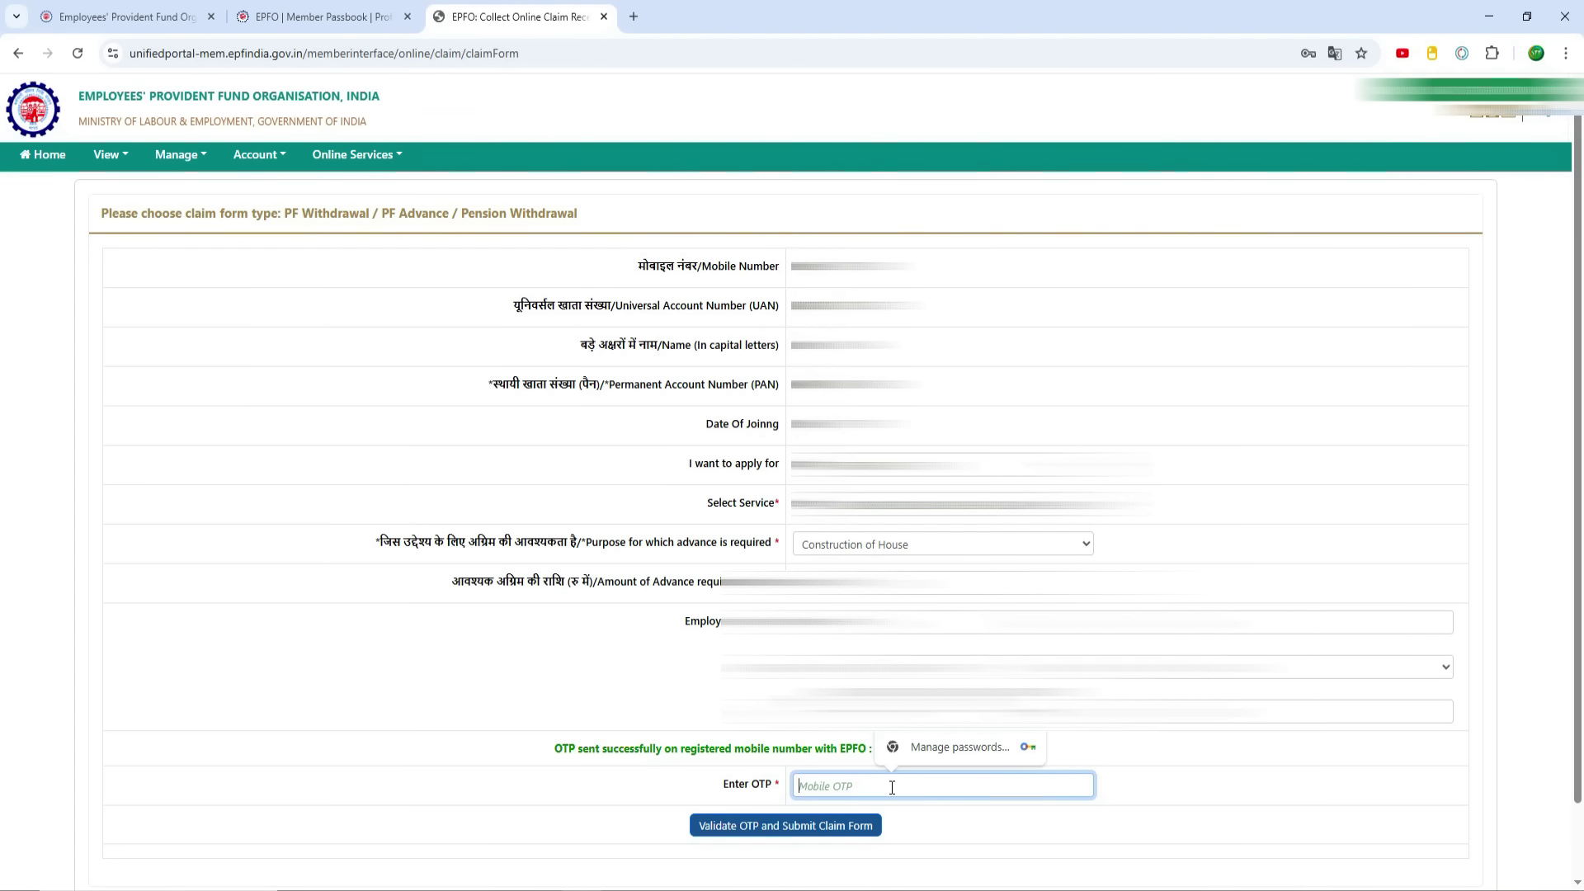
{"action": "key", "text": "ctrl+v"}
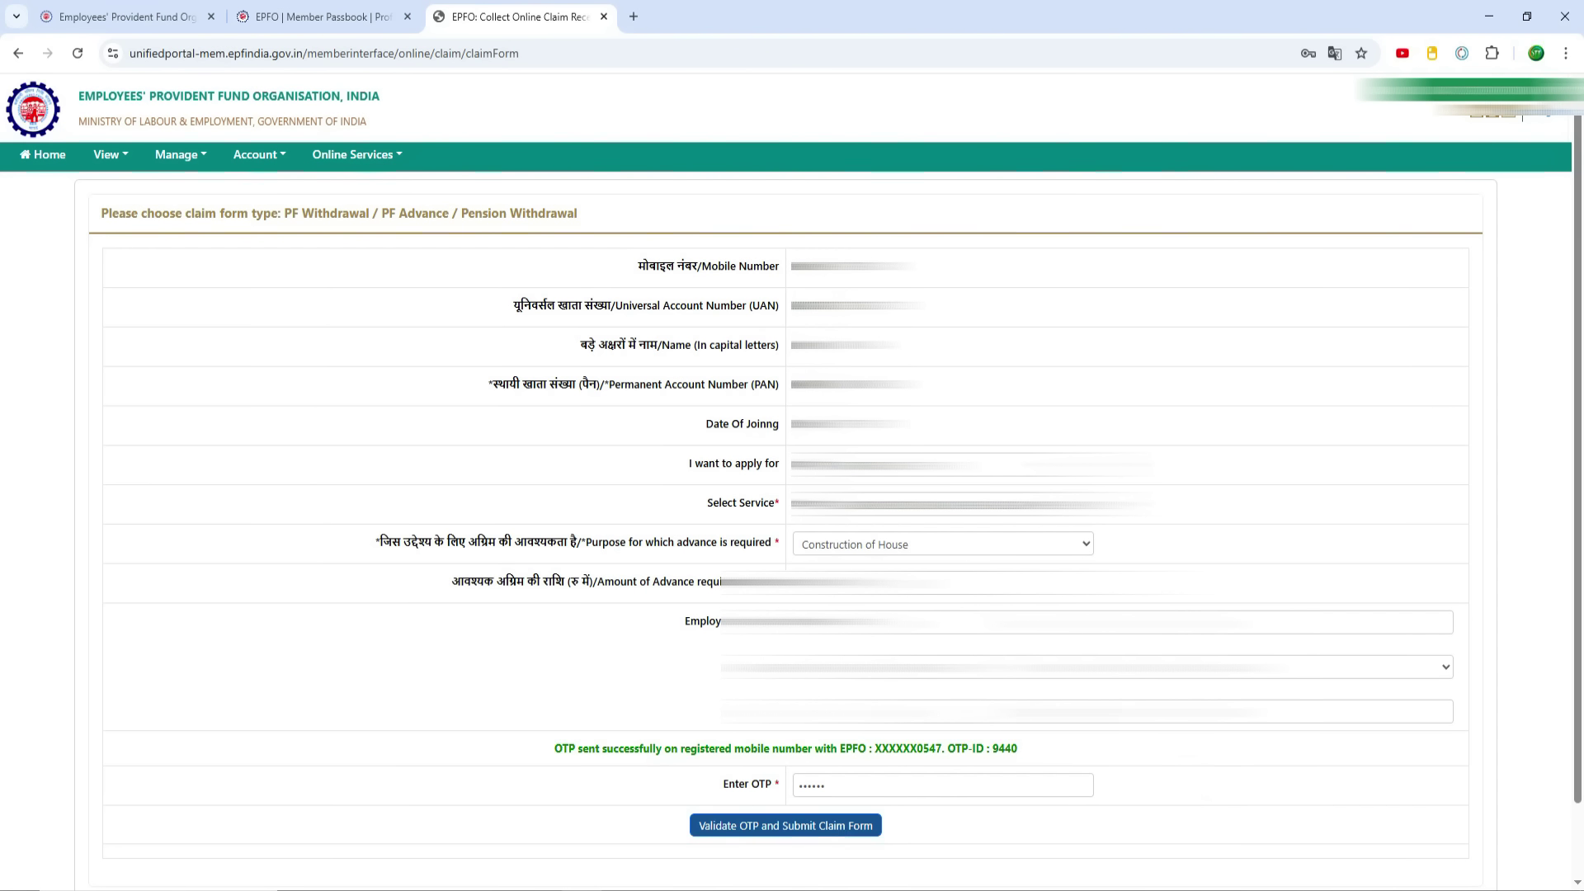
{"action": "left_click", "coordinate": [806, 835]}
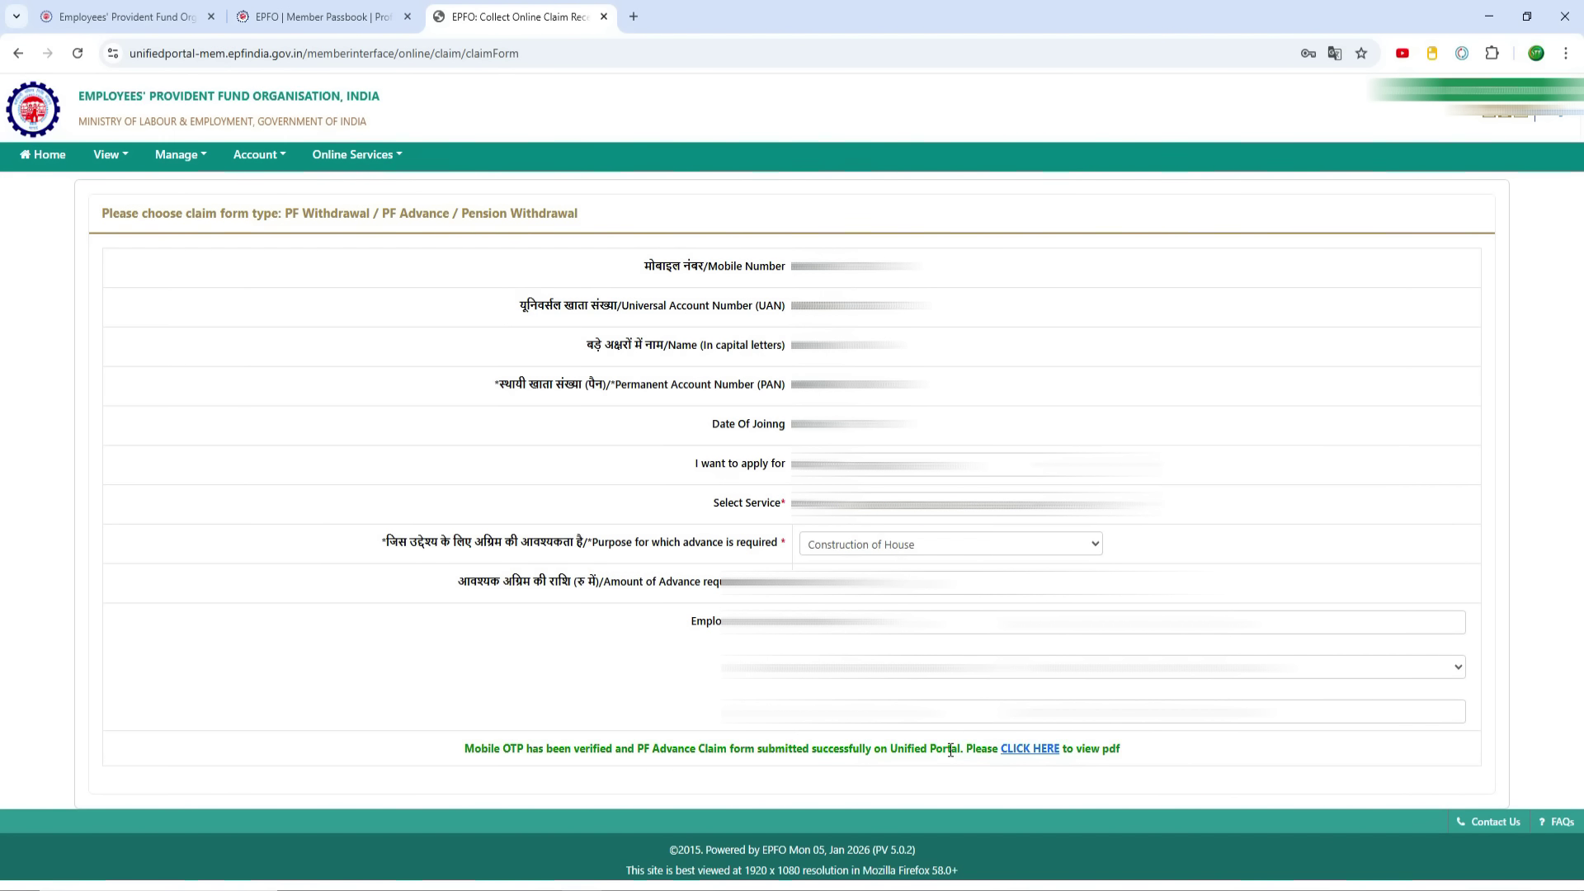
{"action": "left_click", "coordinate": [1044, 750]}
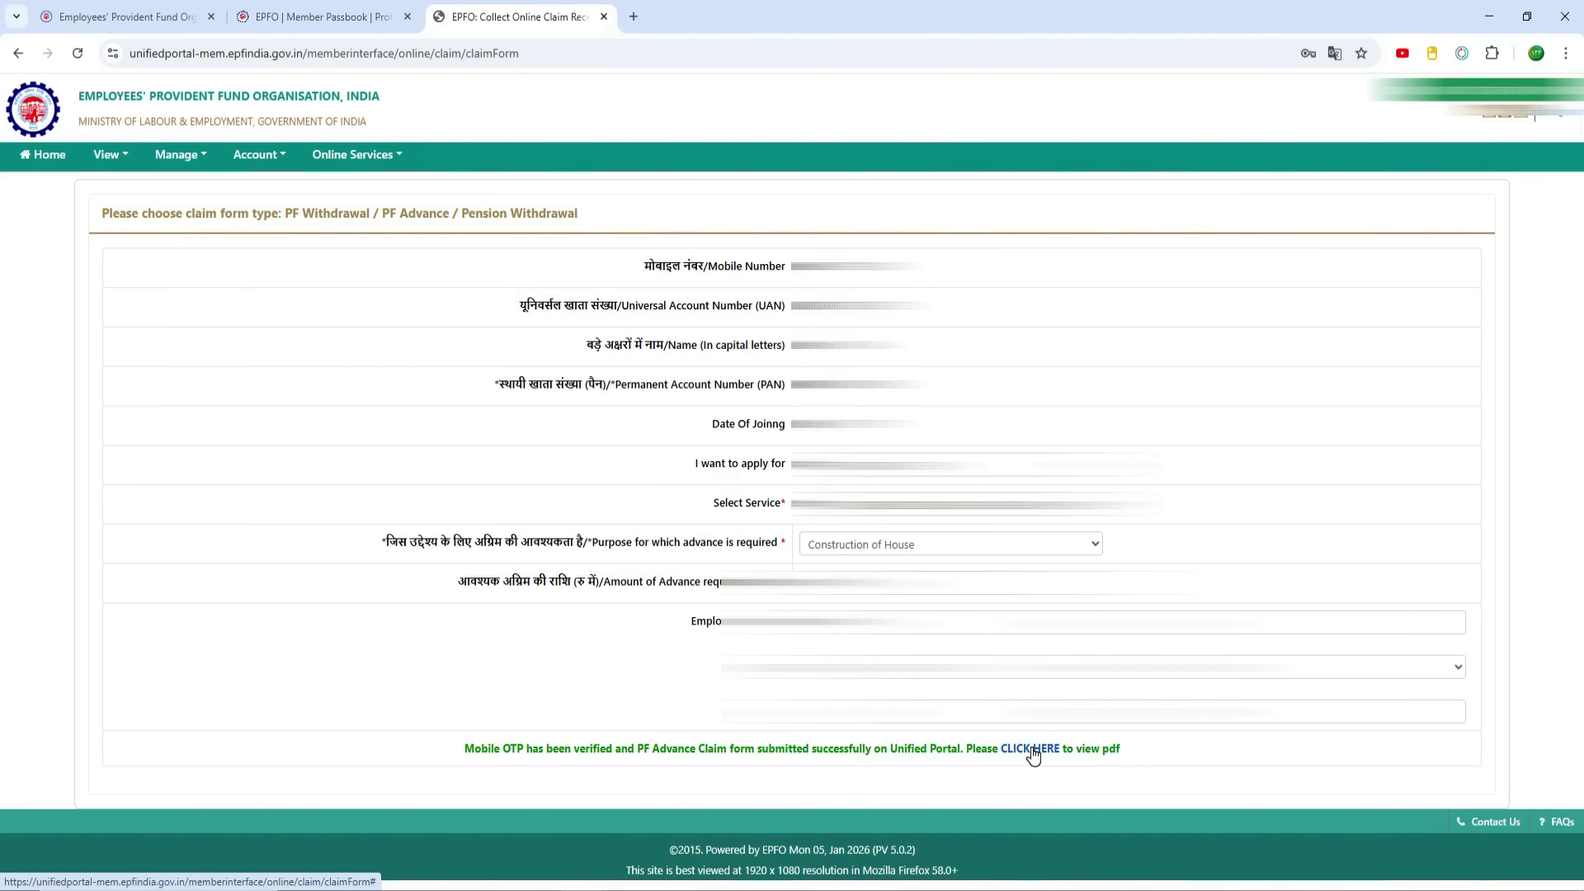
View the submitted PF advance claim form's PDF, examine its details down the page, and close it
{"action": "left_click", "coordinate": [1033, 753]}
{"action": "left_click_drag", "start_coordinate": [457, 758], "coordinate": [619, 755]}
{"action": "left_click", "coordinate": [569, 755]}
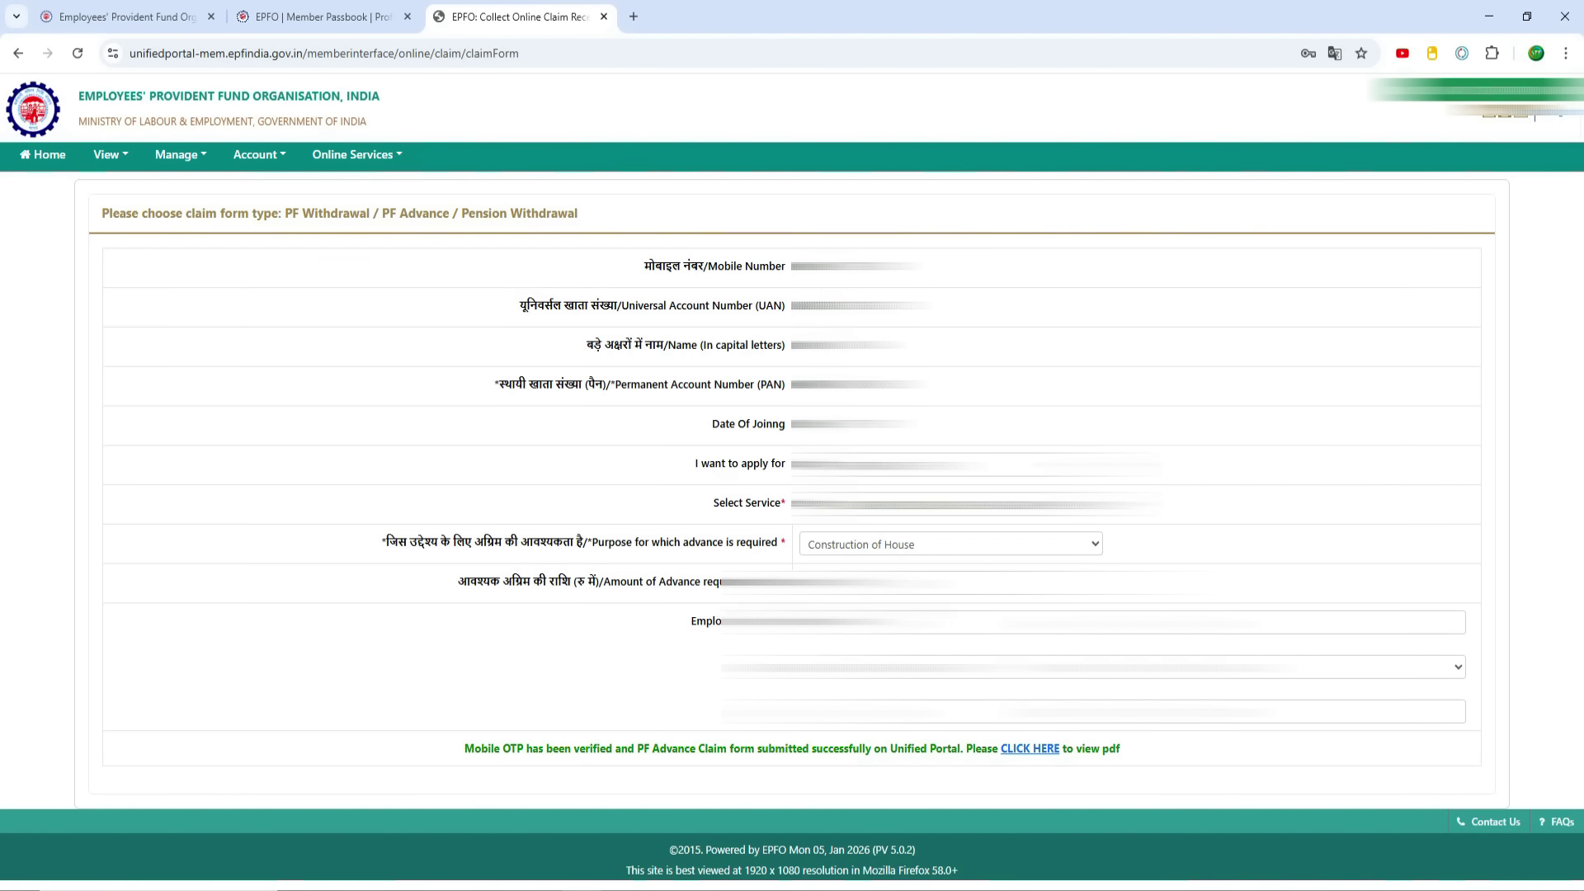
{"action": "left_click", "coordinate": [1046, 749]}
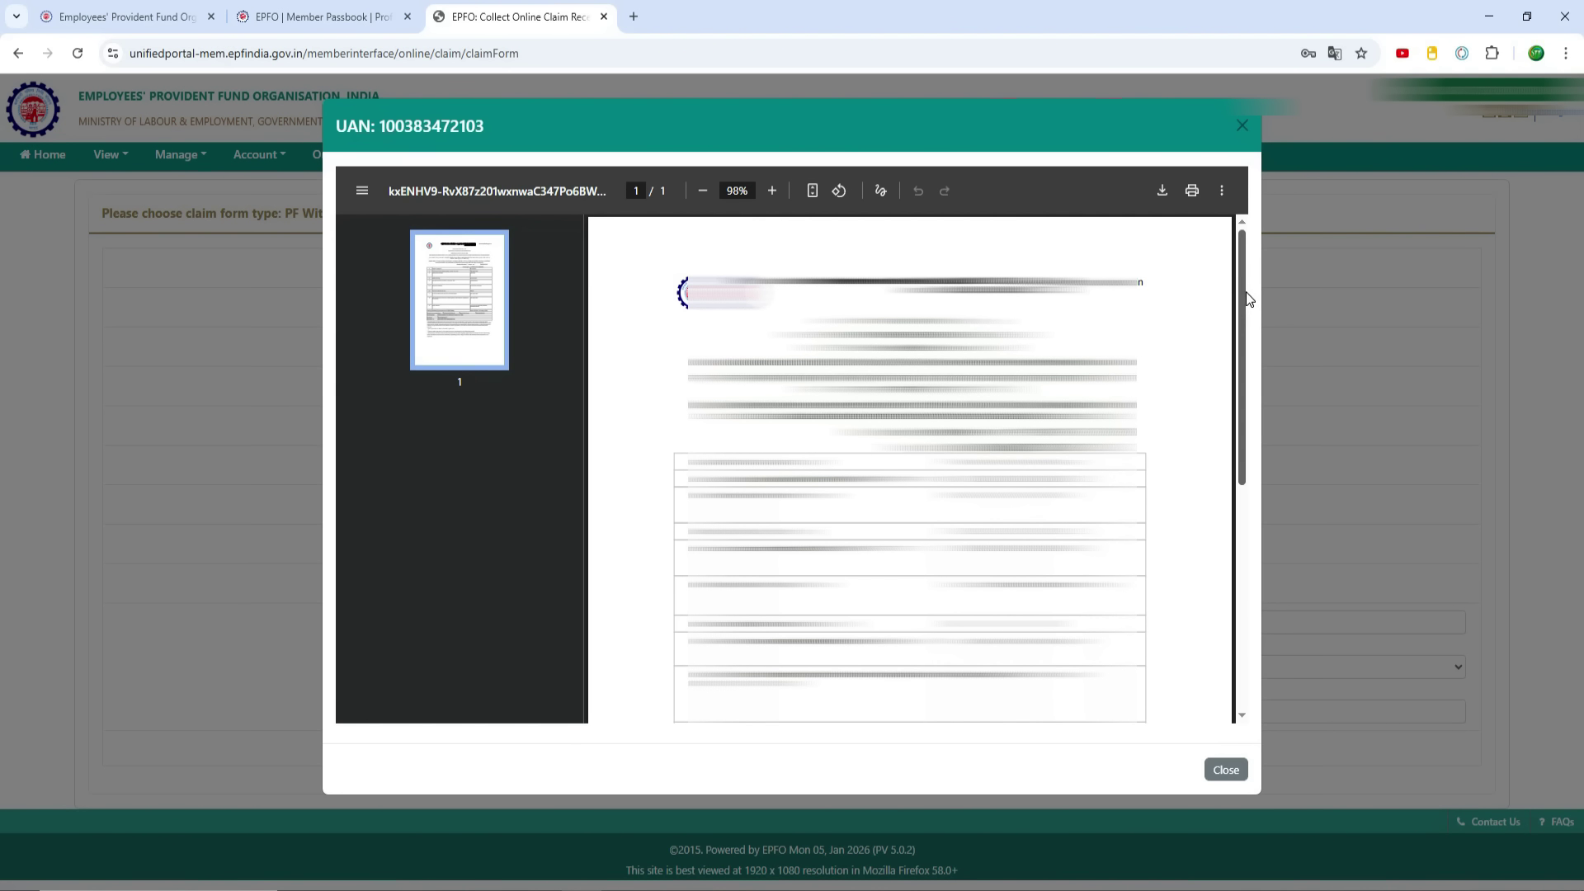
{"action": "left_click_drag", "start_coordinate": [1244, 298], "coordinate": [1251, 381]}
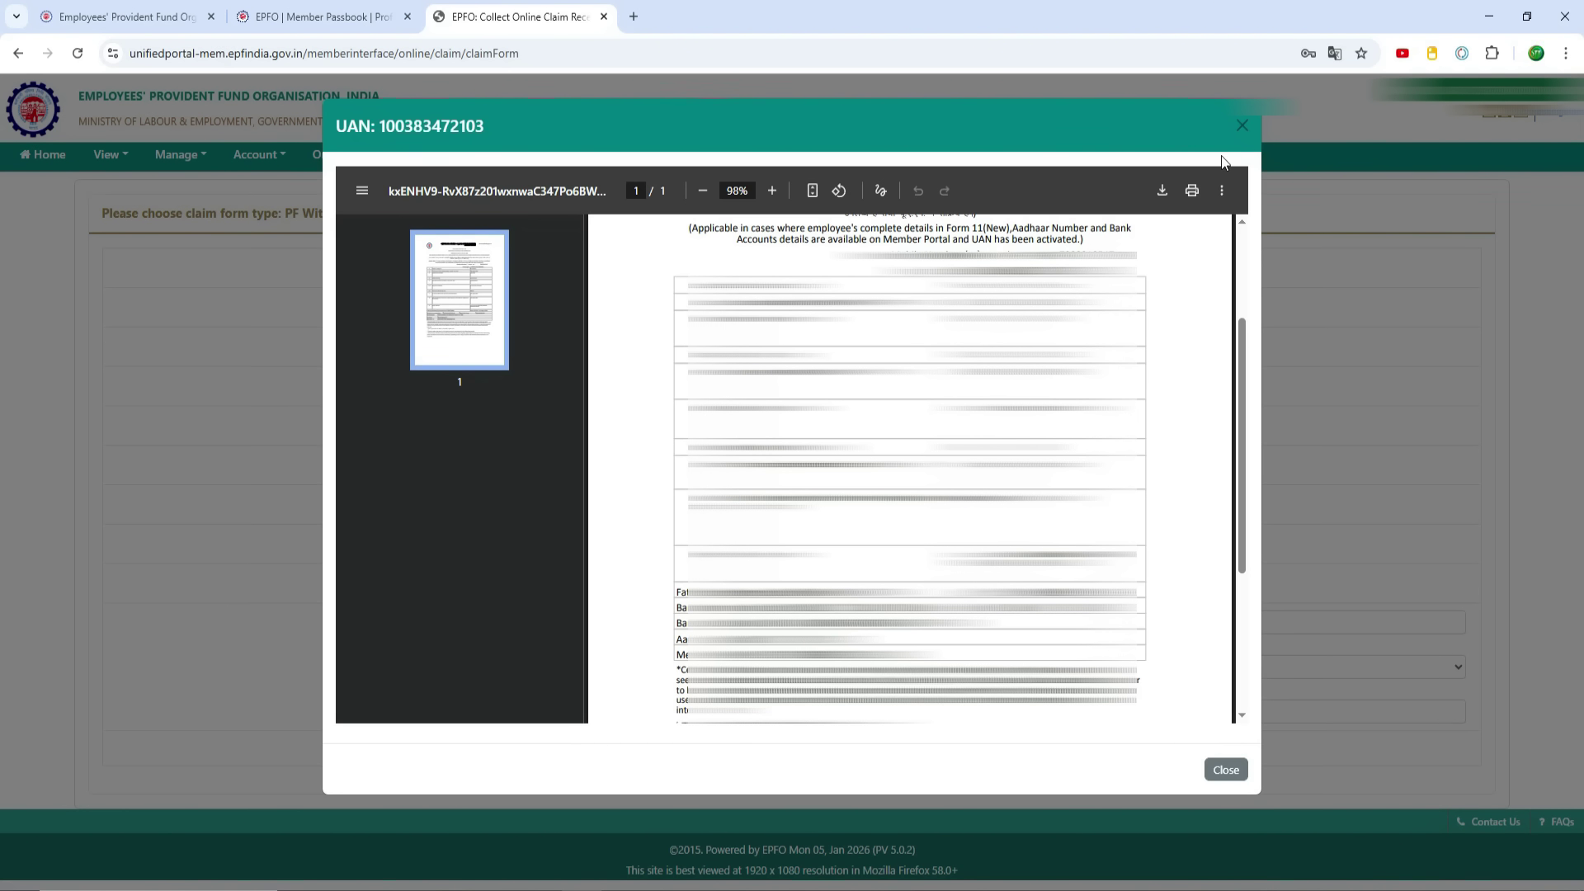
{"action": "left_click", "coordinate": [1239, 125]}
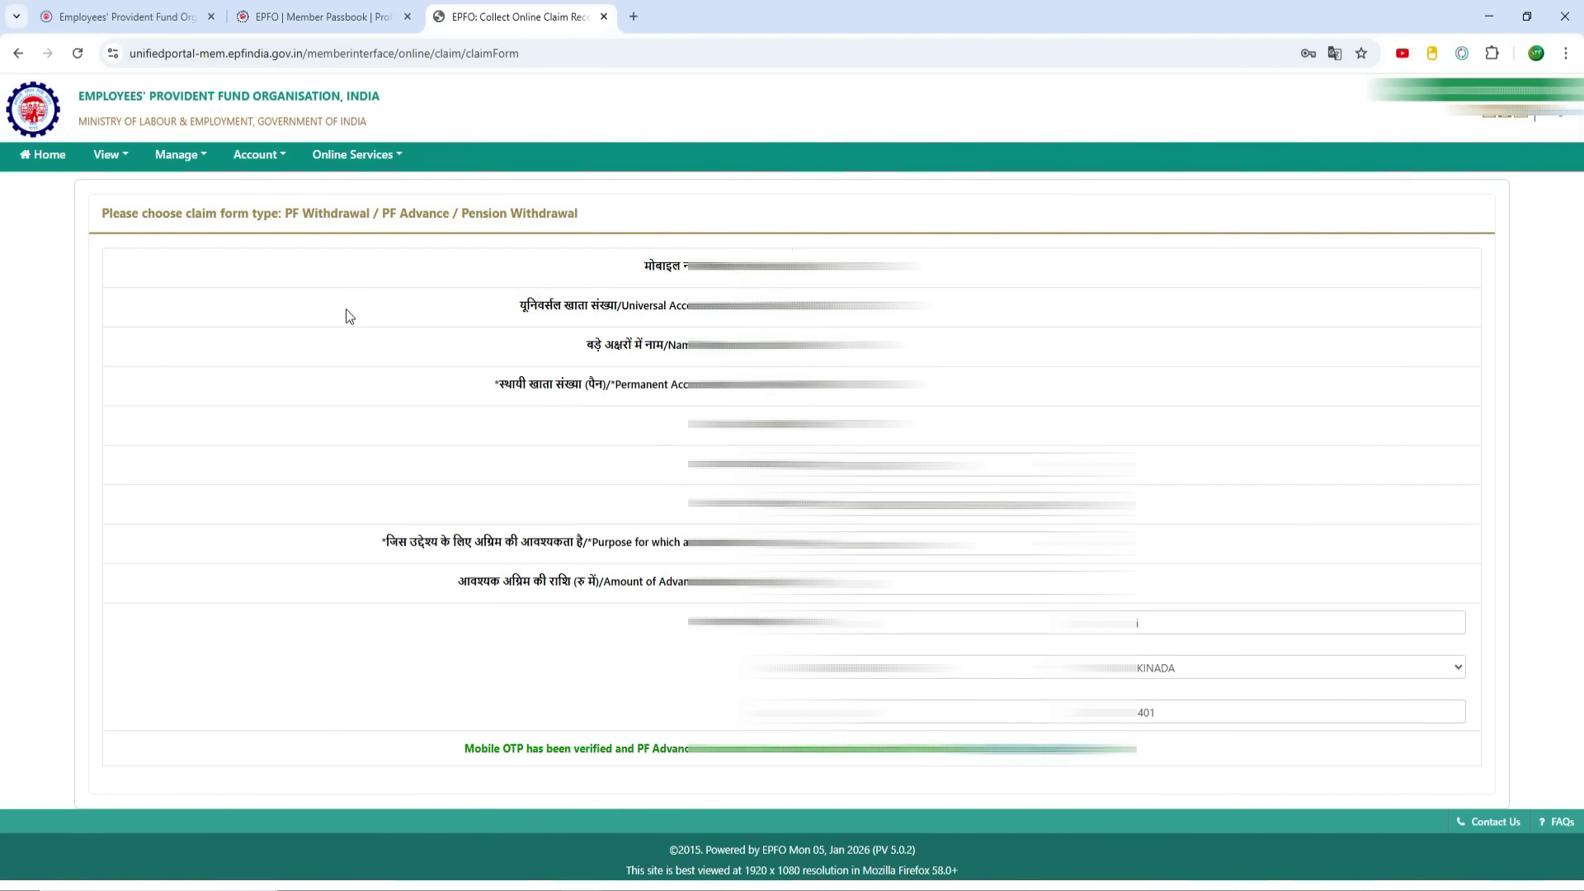
Open the online claim status page to track the submitted PF advance claim
{"action": "left_click", "coordinate": [374, 157]}
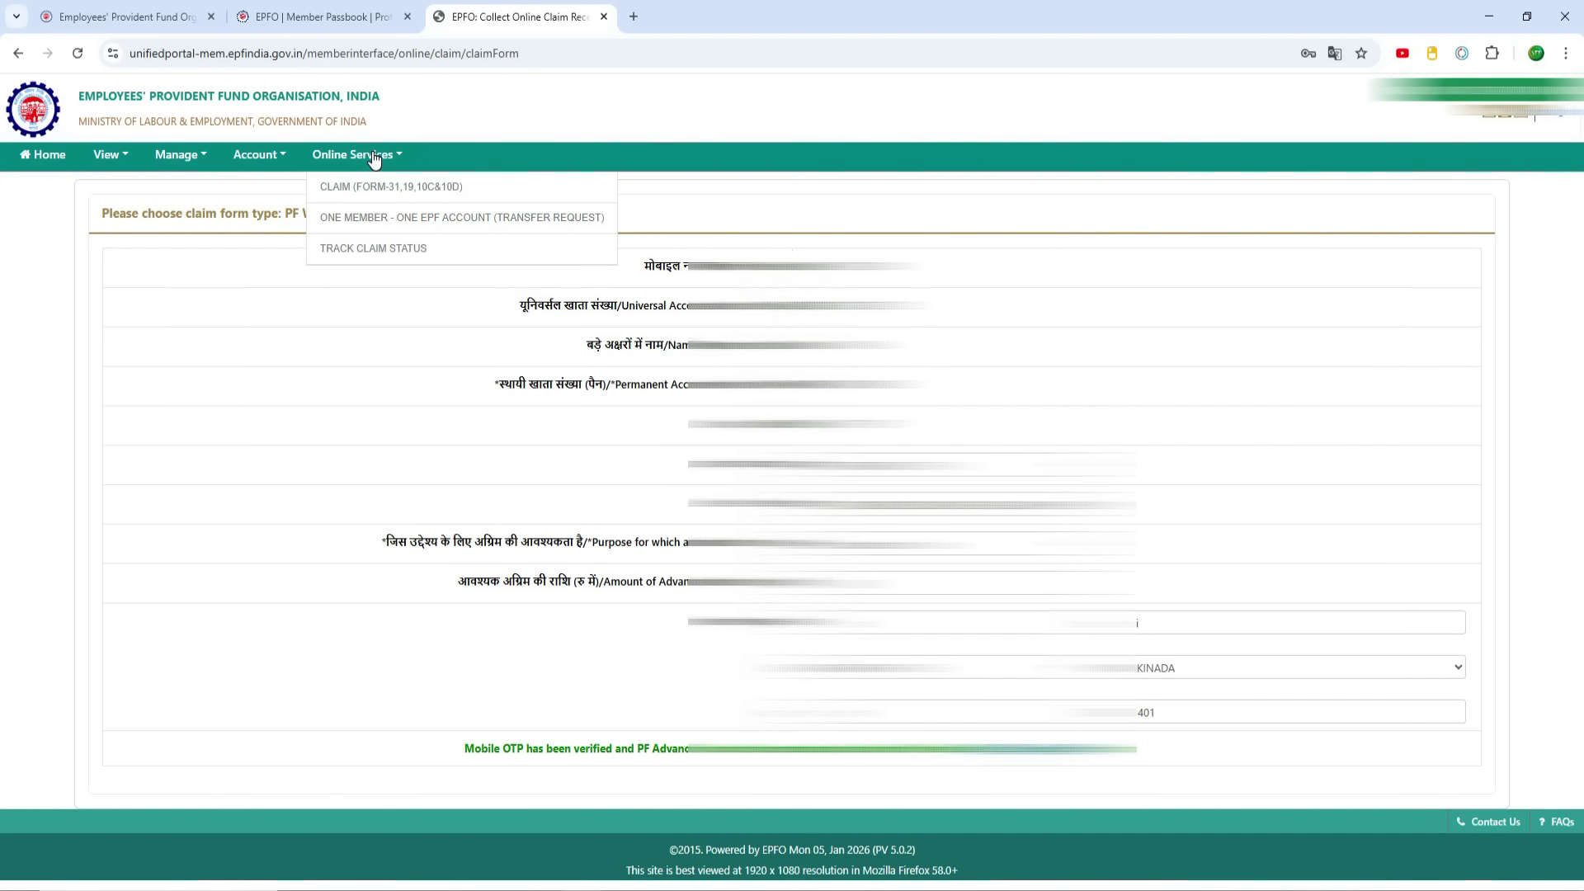
{"action": "left_click", "coordinate": [379, 252]}
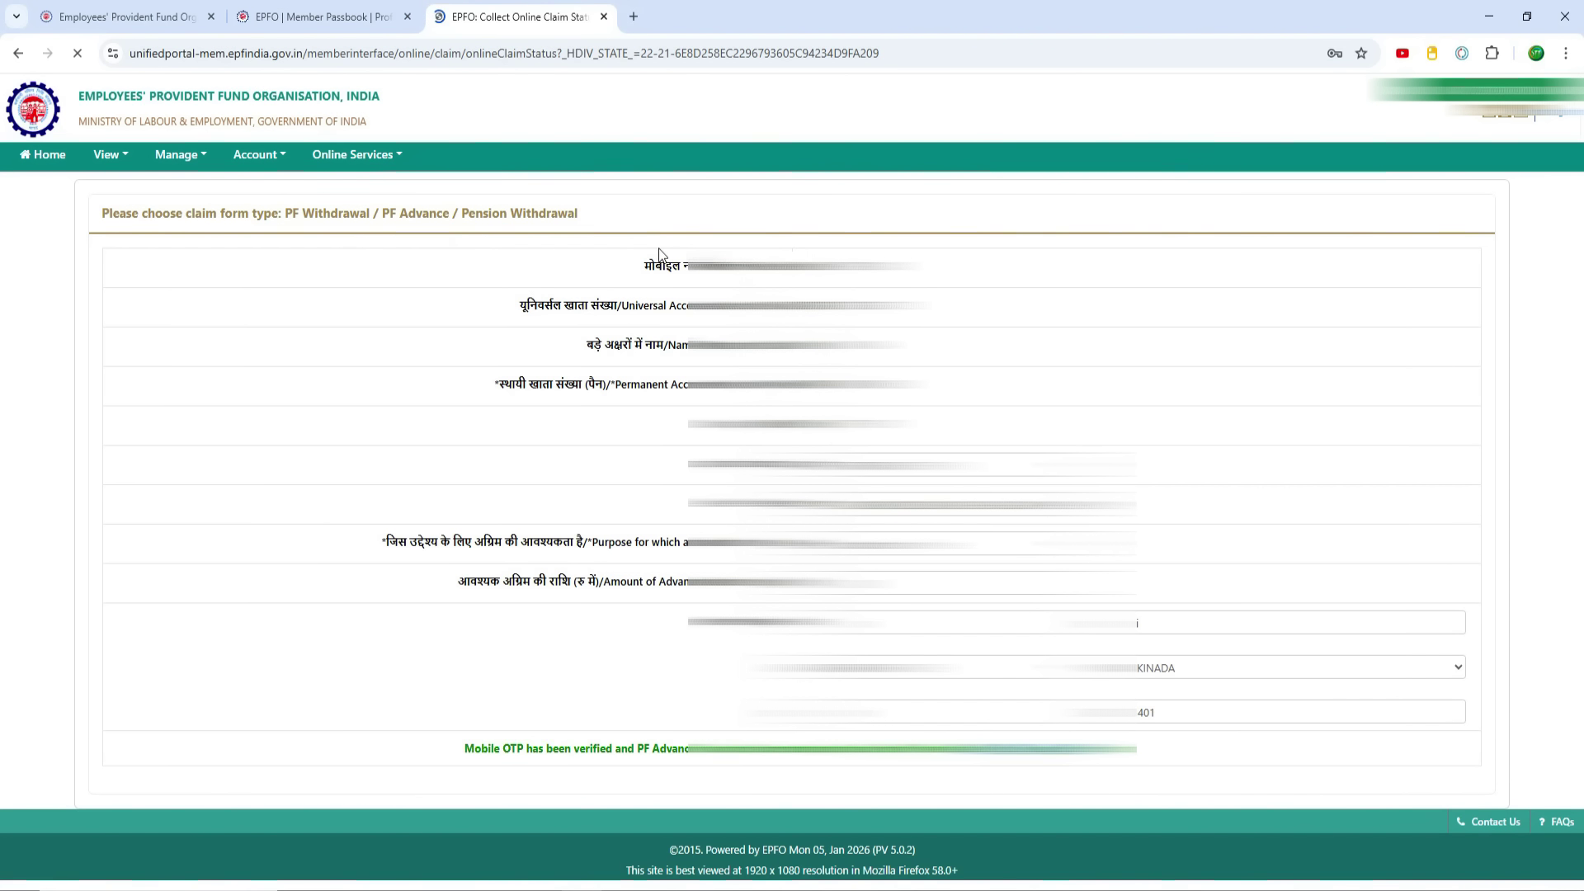